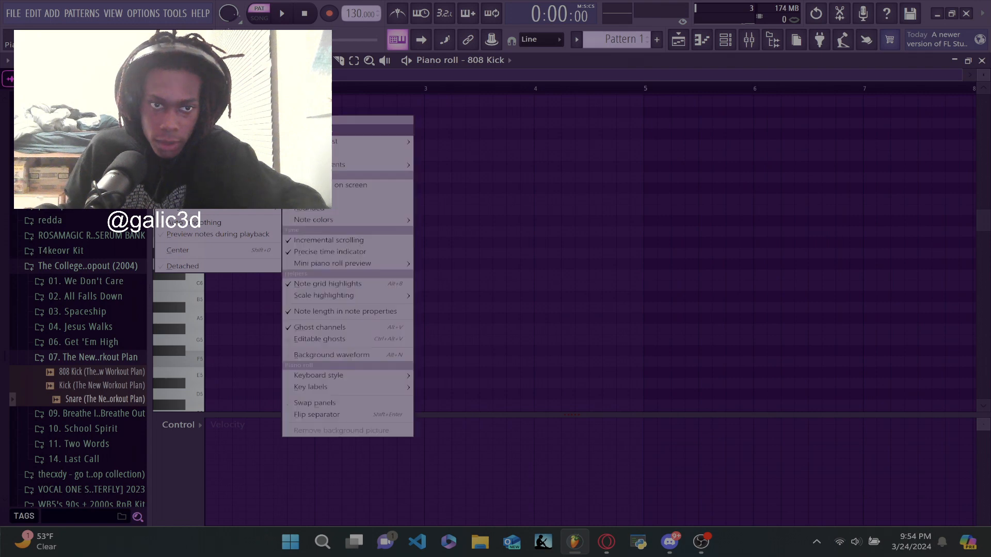
- Choose a scale in the piano roll's scale highlighting options
mouse_move(337, 296)
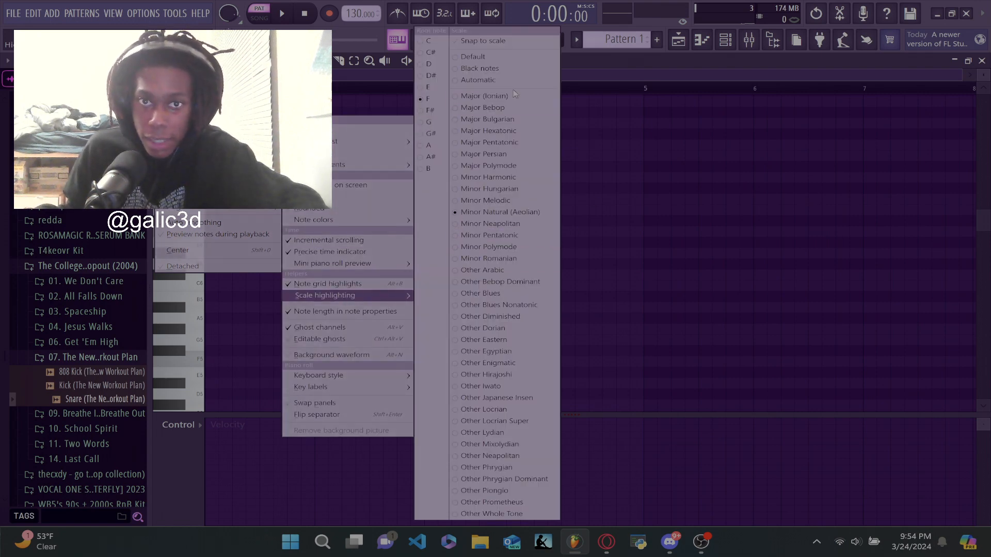
click(513, 91)
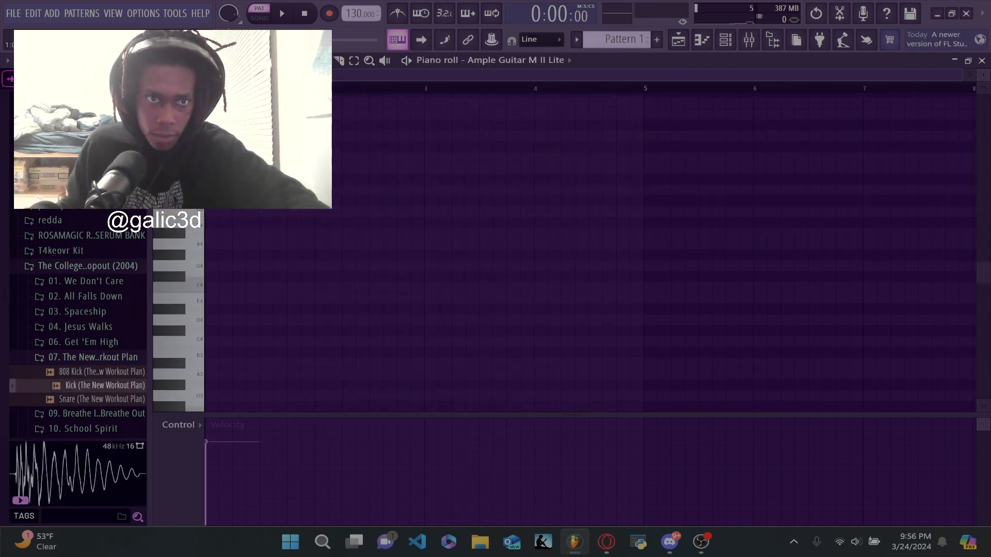
- Play the guitar melody and switch to the browser to check the TLC - No Scrubs video as a reference
scroll(590, 252, up, 2)
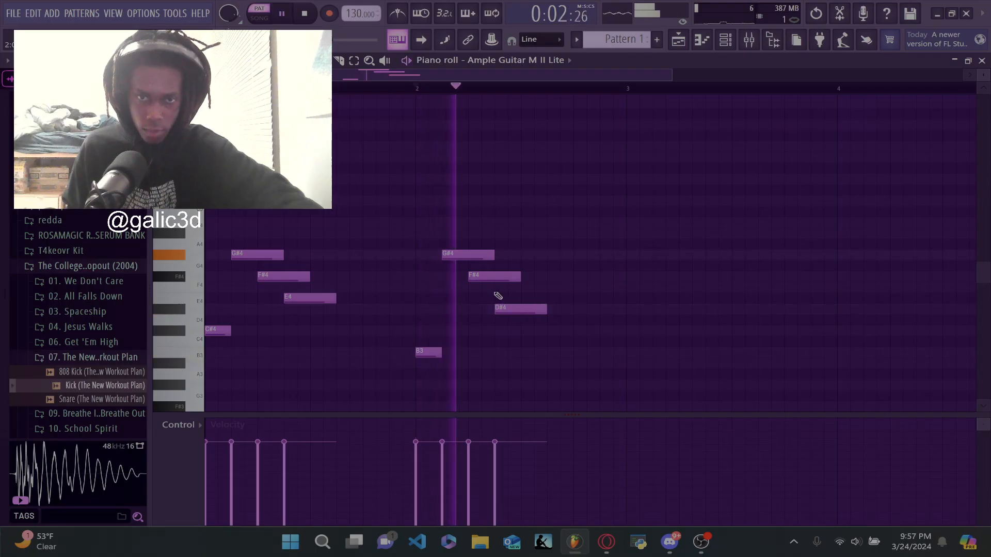
scroll(488, 271, down, 2)
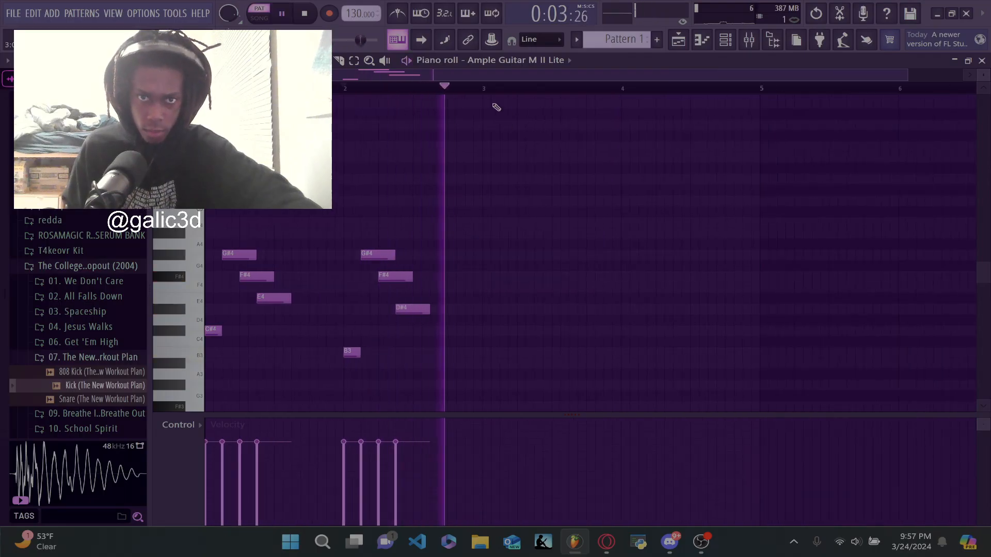
key(space)
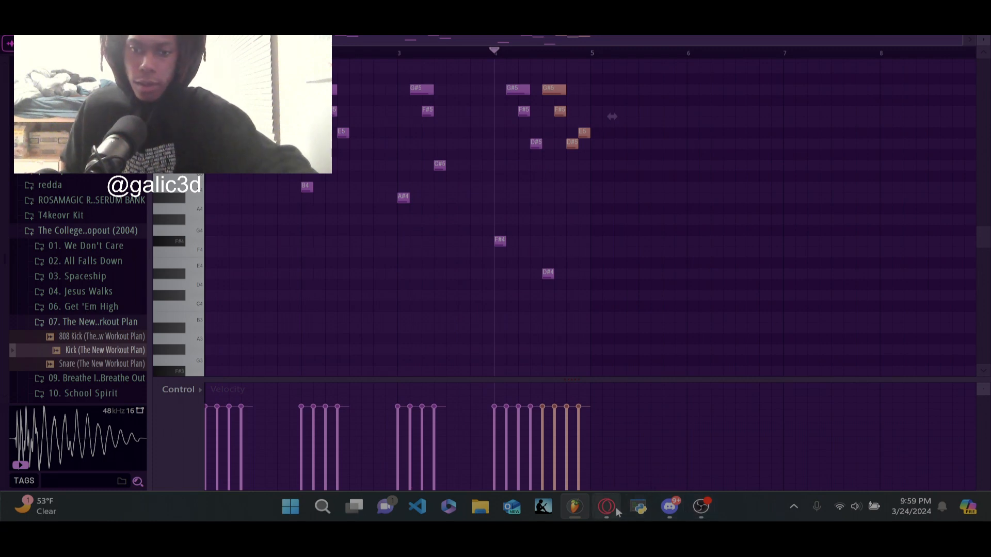
click(616, 511)
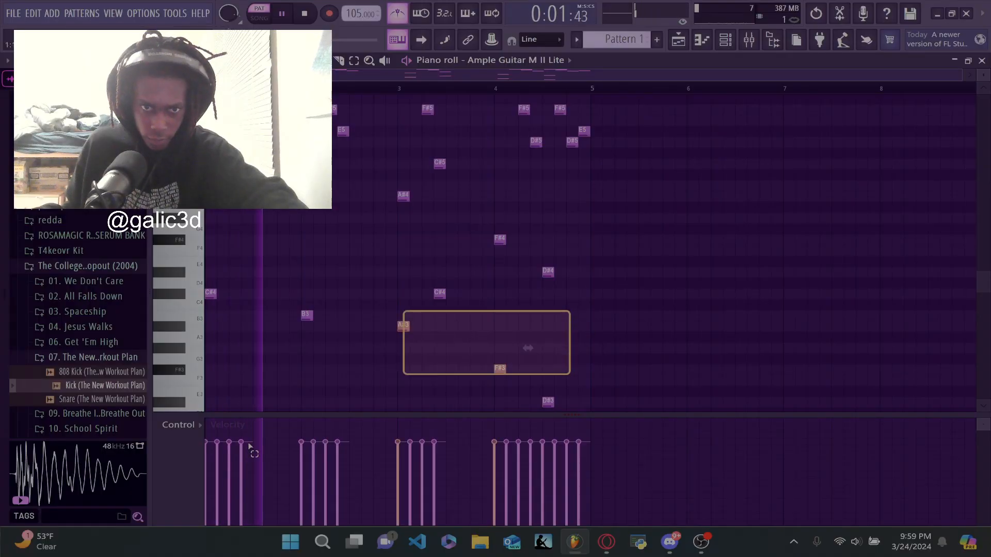
drag(249, 445, 248, 447)
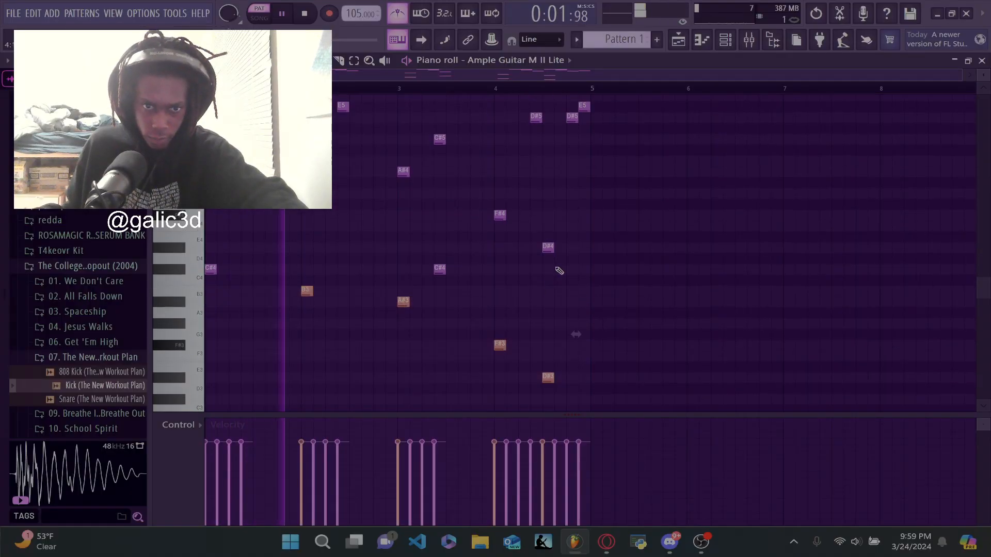
- Select the low bass notes of the guitar pattern, including the C#4 in bar 1, and lower their velocity
scroll(558, 270, down, 2)
drag(269, 222, 206, 288)
scroll(272, 269, down, 1)
scroll(438, 269, up, 3)
- Randomize the velocity of all guitar notes with bipolar variation turned off, and save the project
key(ctrl+a)
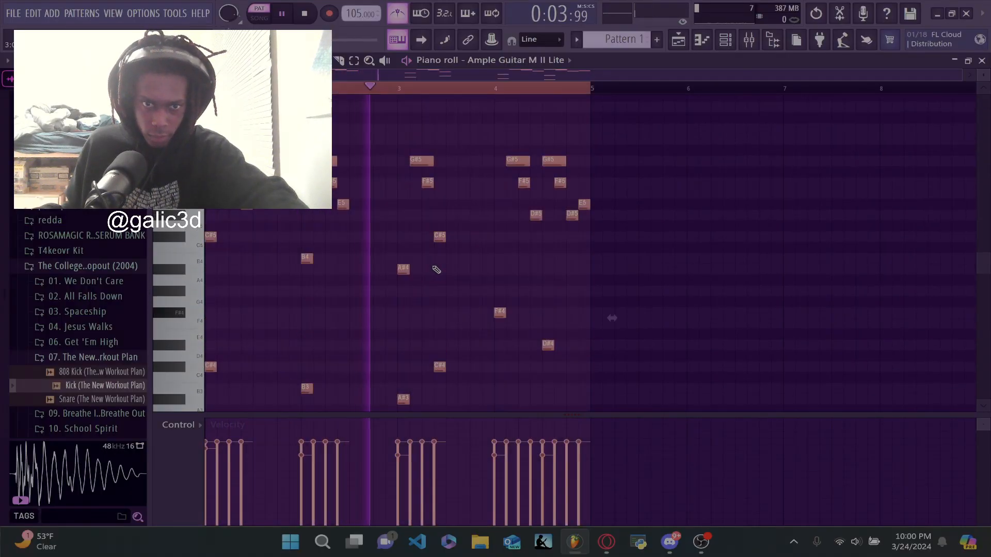
key(alt+r)
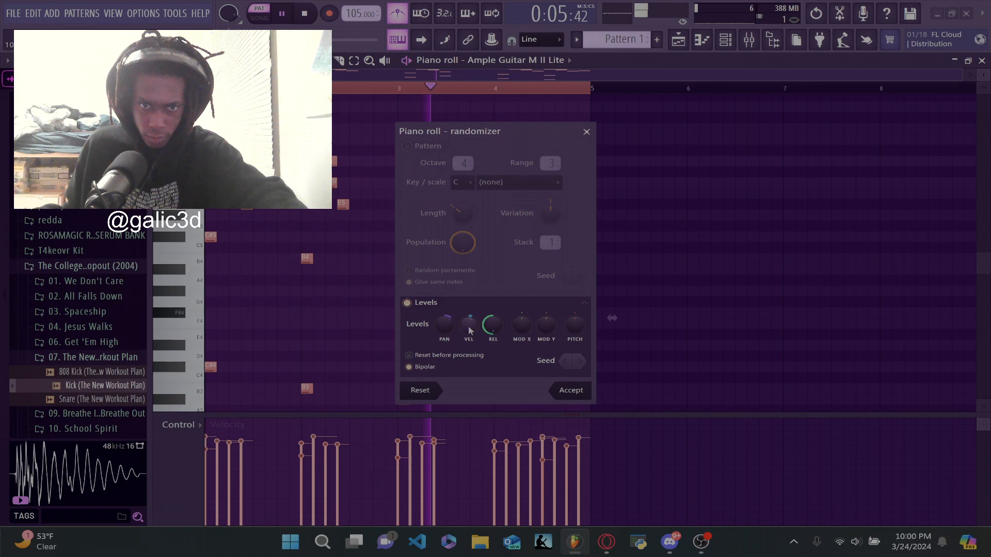
click(432, 367)
drag(467, 323, 467, 336)
drag(611, 318, 611, 318)
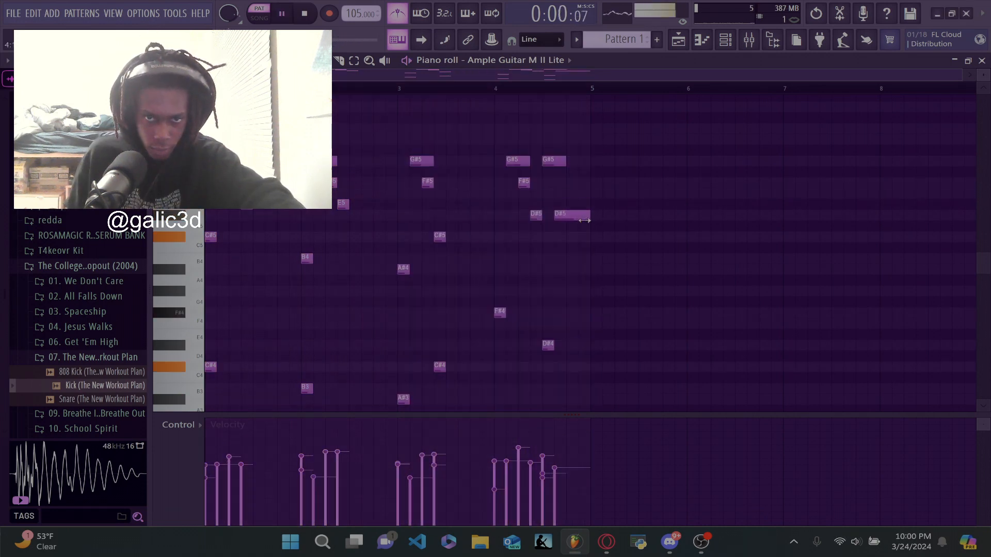
key(ctrl+s)
click(619, 352)
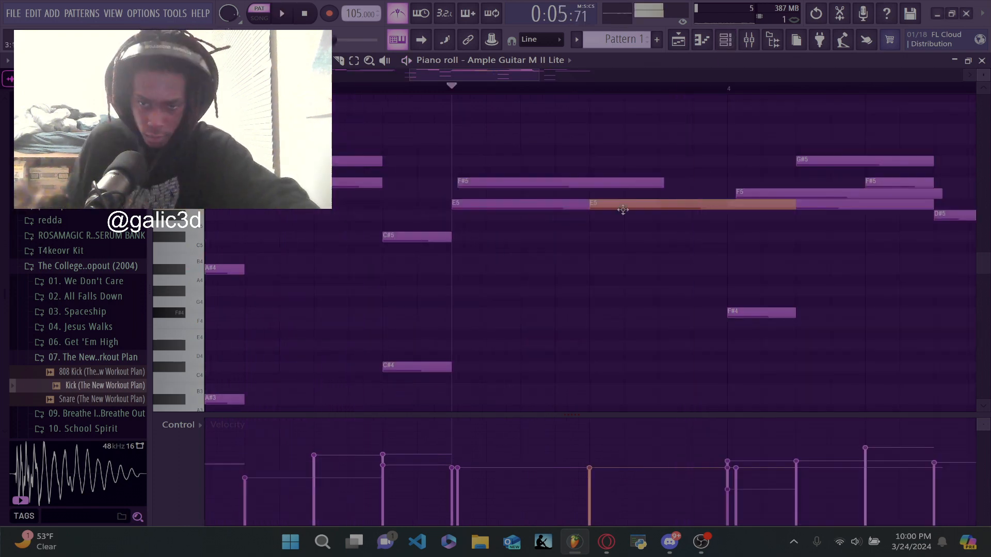
- Move the selected E5 note before bar 4 down an octave to E4 and shorten it to end at bar 4
key(space)
key(ctrl+Down)
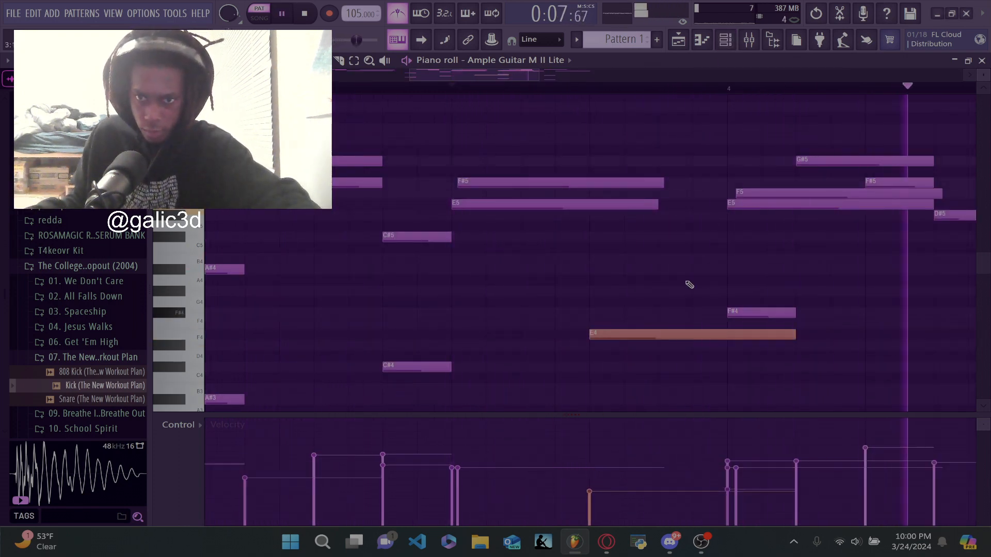
drag(795, 334, 727, 334)
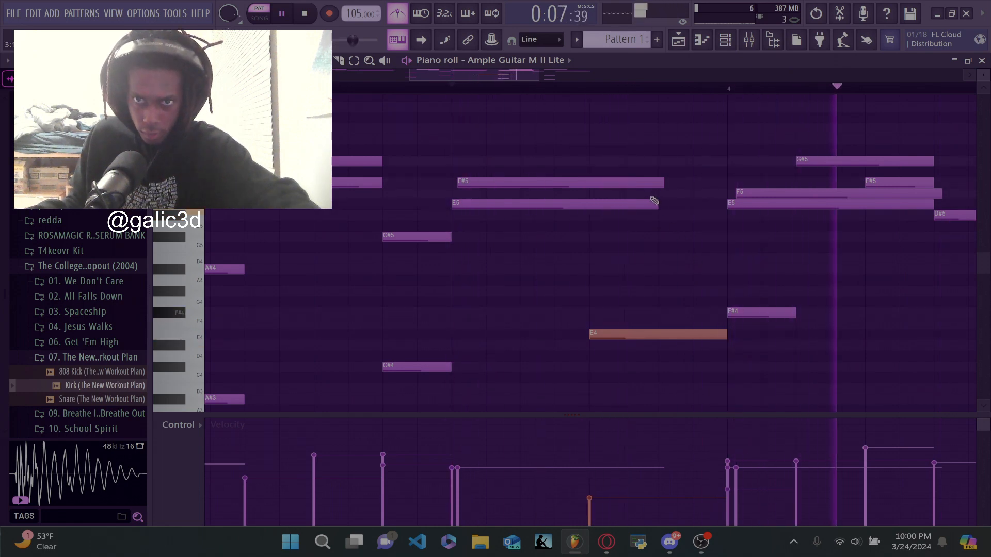
- Shorten the E5 note in the second half of bar 3 and raise the F5 note in bar 4 to F#5
key(space)
key(space)
drag(655, 202, 588, 202)
drag(741, 192, 741, 181)
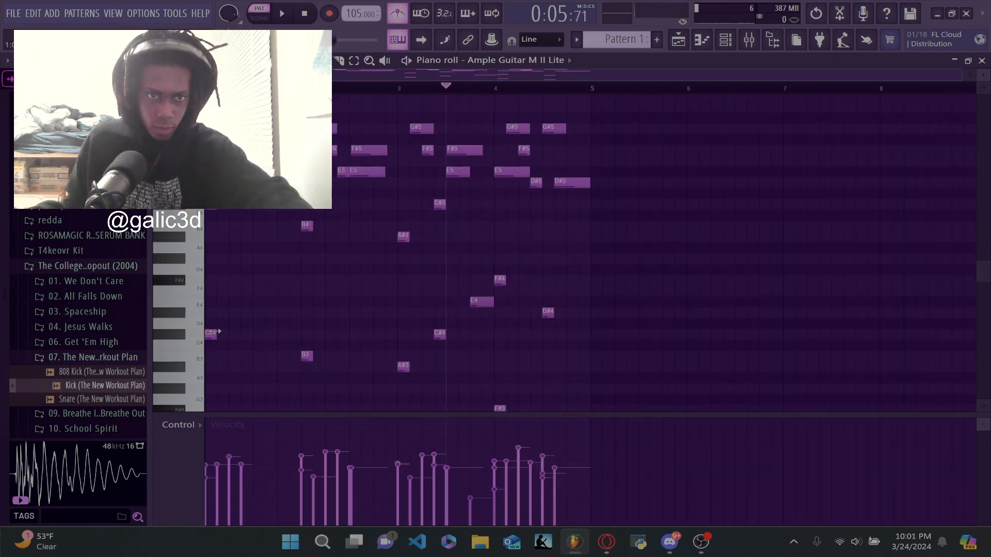
- Lengthen the low B3 note in bar 2 and the A#3 note in bar 3 to half a bar each
click(206, 88)
scroll(307, 227, down, 3)
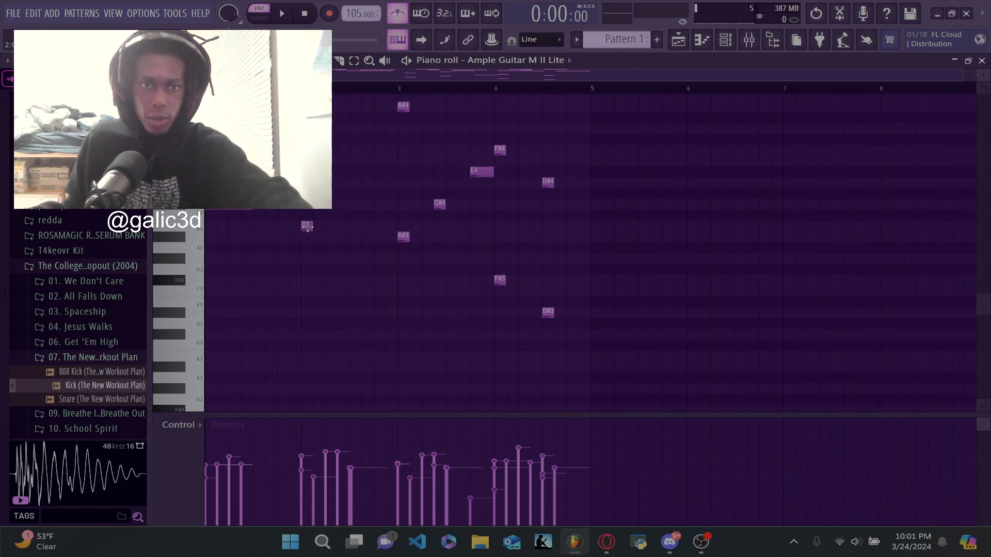
drag(310, 225, 349, 226)
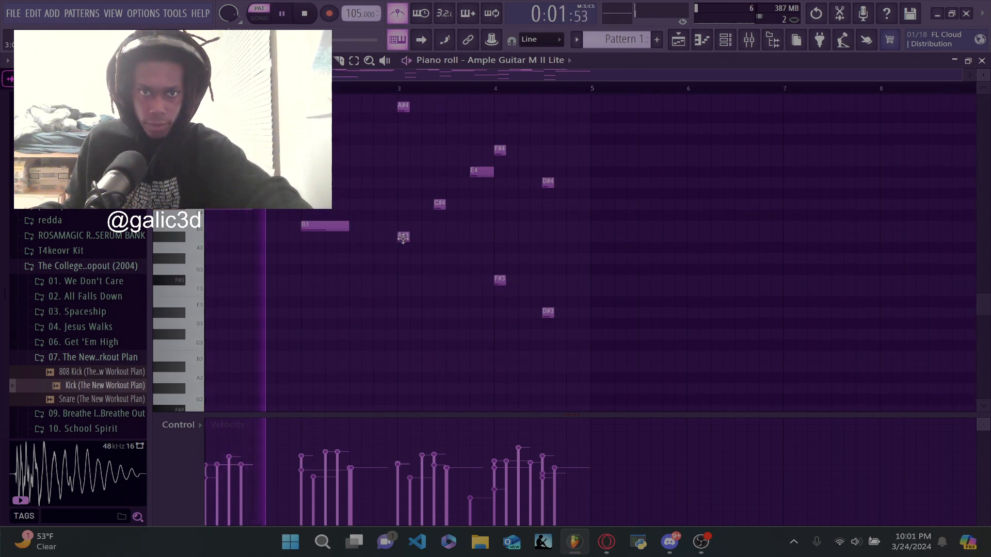
drag(408, 236, 445, 235)
scroll(506, 300, up, 3)
scroll(78, 320, up, 5)
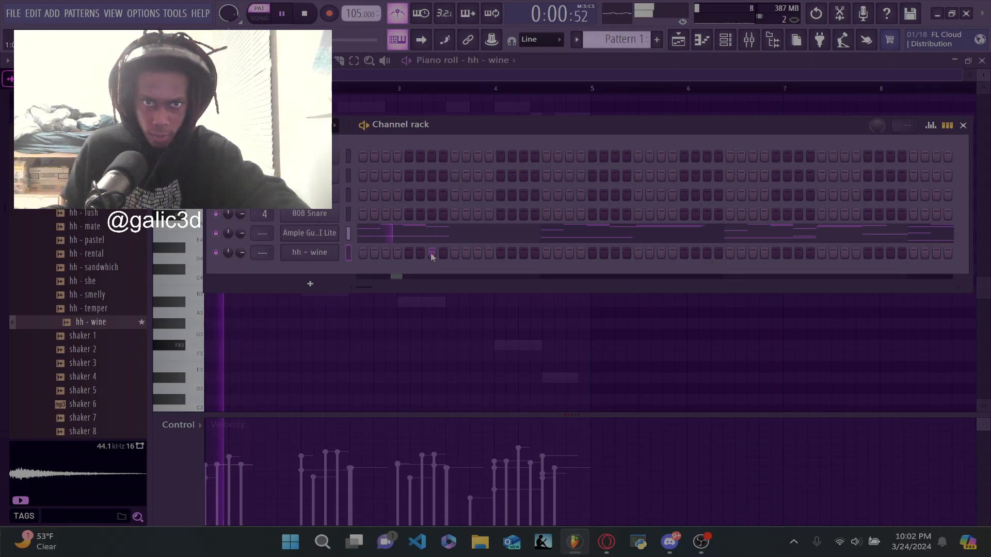
- Program the hh - wine hi-hat on steps 8, 13, 14, 15, 23, 25 and 32 of the channel rack
click(432, 253)
click(500, 253)
click(432, 253)
click(443, 253)
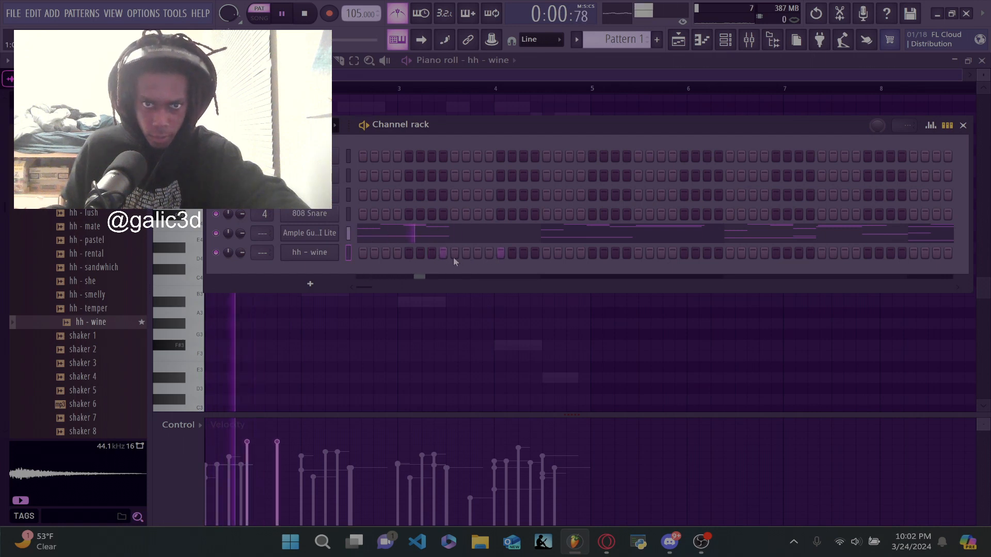
click(512, 253)
click(524, 253)
click(614, 253)
click(638, 253)
click(718, 252)
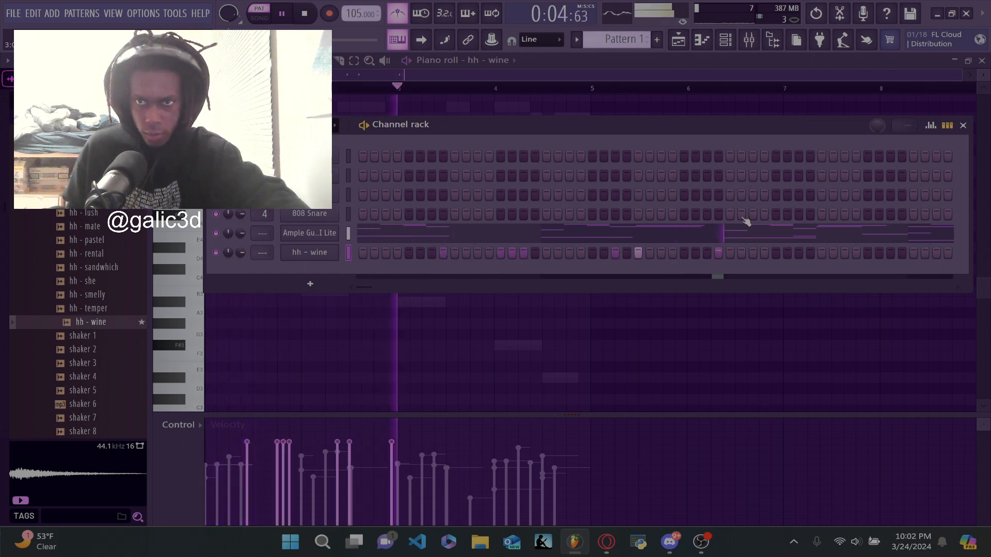
- Refine the hh - wine hits around bar 2 in the piano roll while the pattern plays
click(702, 41)
key(space)
key(space)
scroll(340, 153, up, 2)
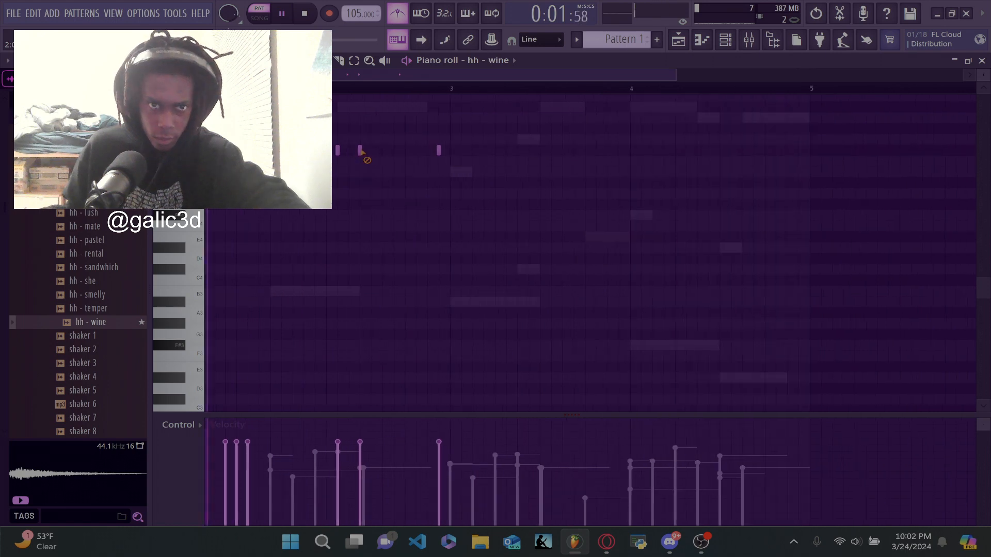
click(360, 150)
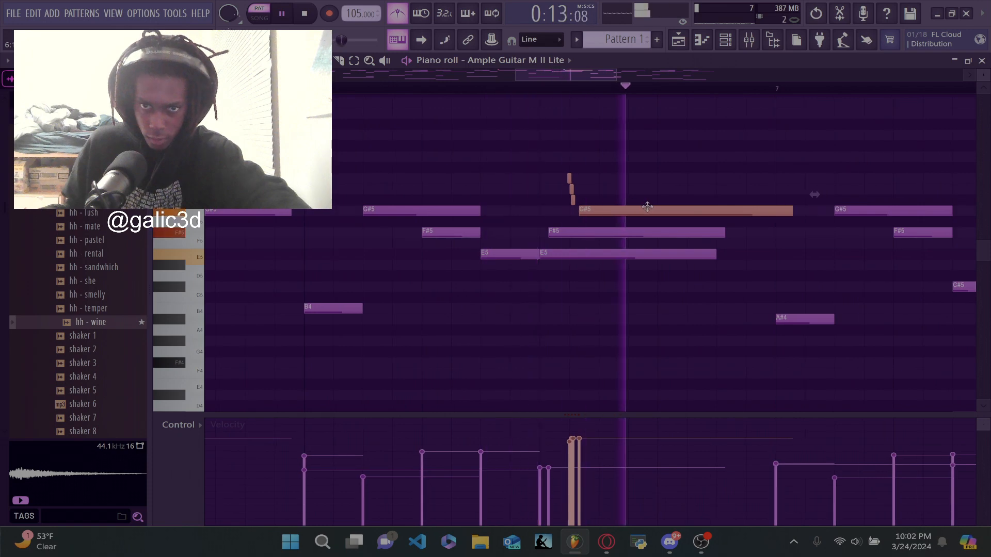
- Place the short grace-note run and the long G#5 note in the middle of bar 6 of the guitar melody
drag(647, 207, 614, 204)
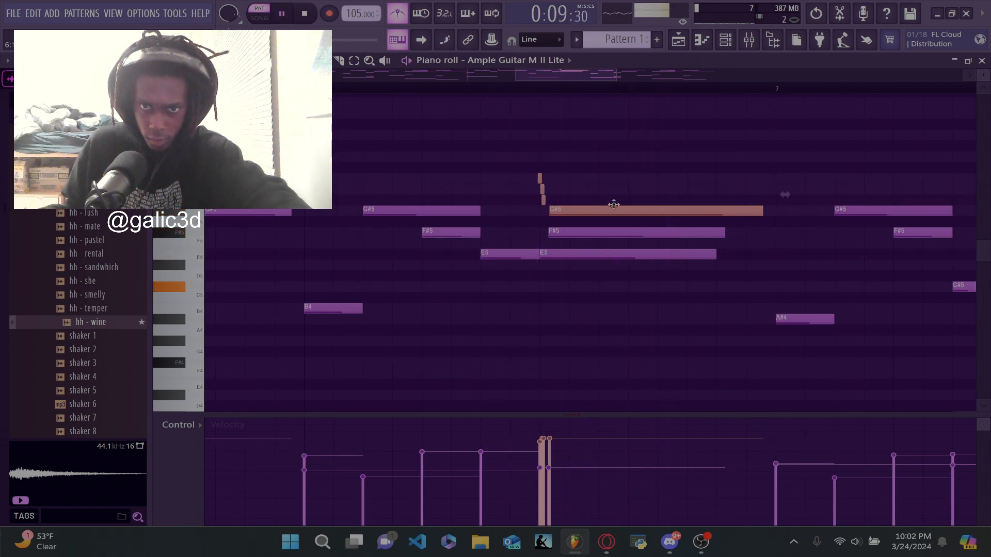
scroll(578, 214, up, 3)
click(564, 229)
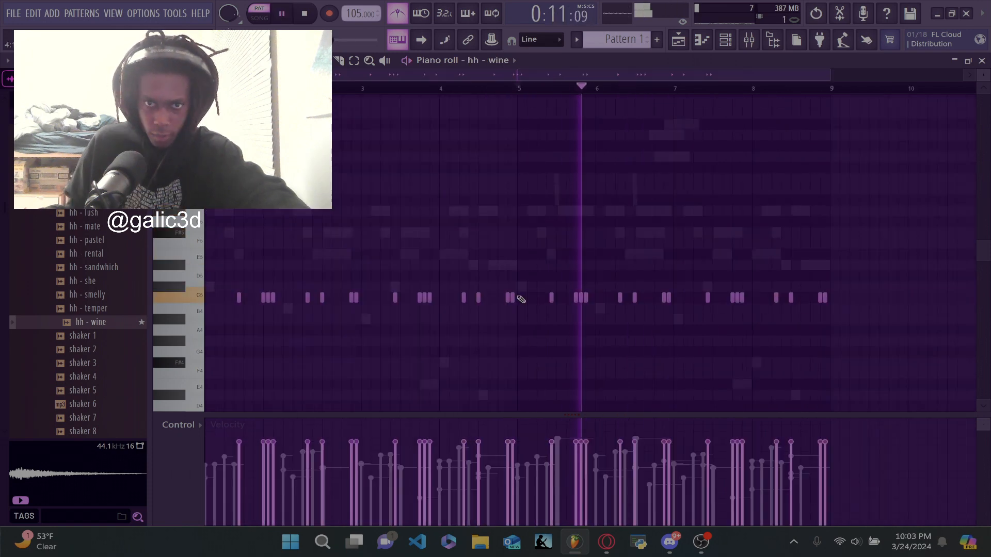
- Add another hh - wine hit in the second half of bar 6
click(644, 298)
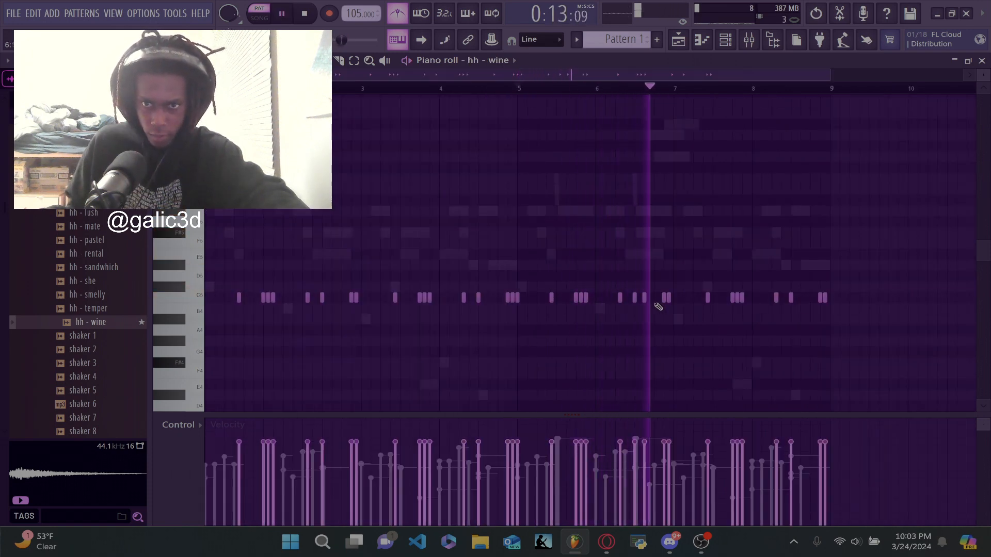
scroll(666, 308, up, 3)
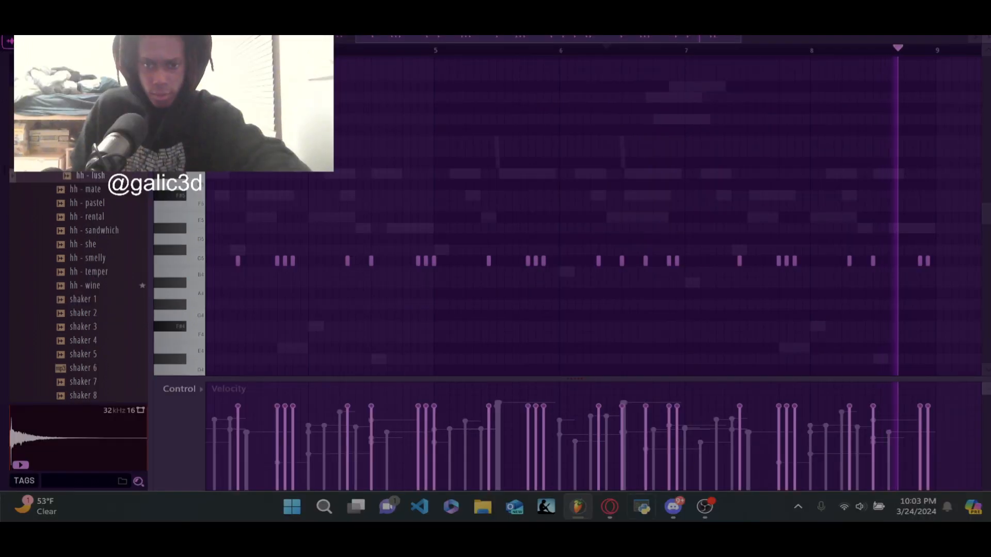
- Switch to the browser to check the TLC - No Scrubs video, pause it, and return to FL Studio
click(600, 515)
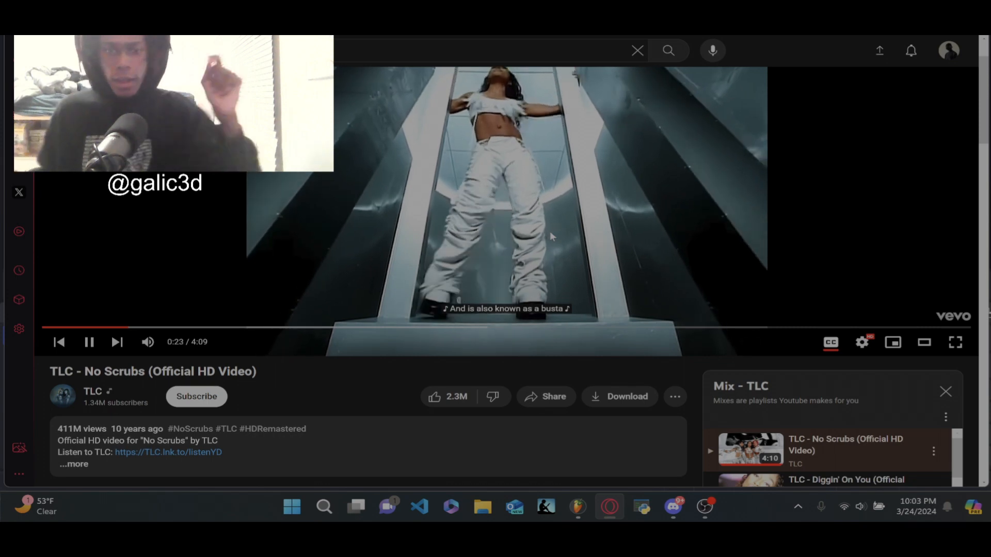
click(552, 236)
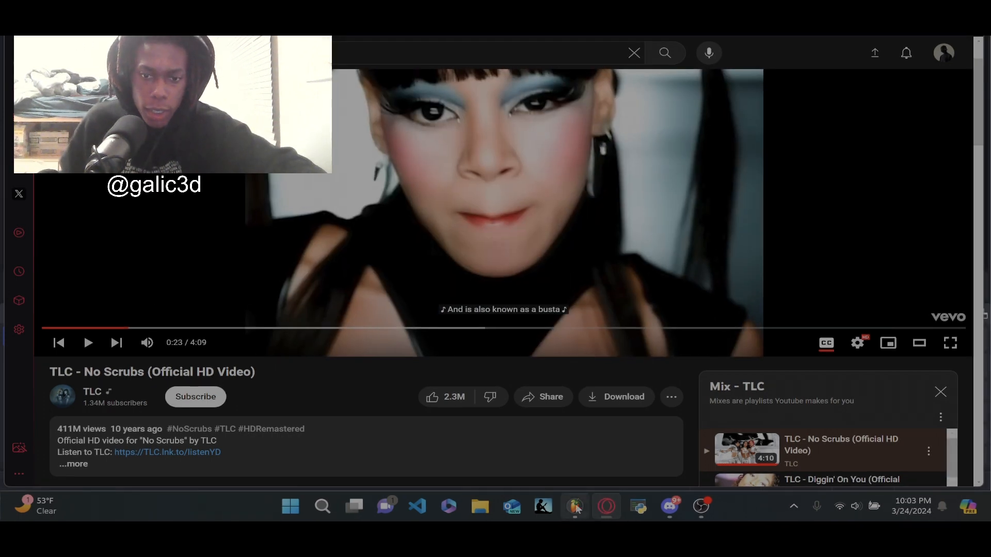
click(578, 507)
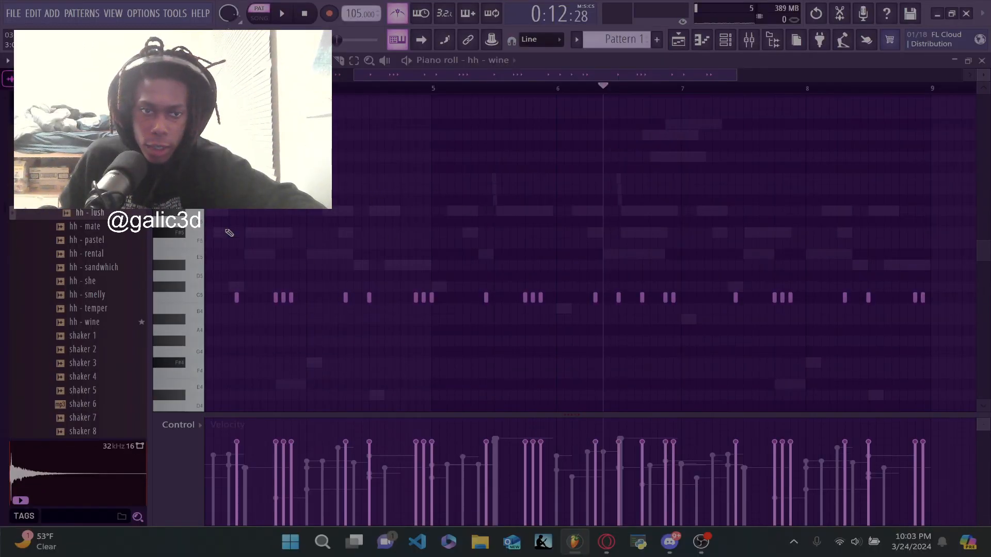
- Browse the drum kit's percussion samples and audition perc - glum
click(101, 254)
click(77, 116)
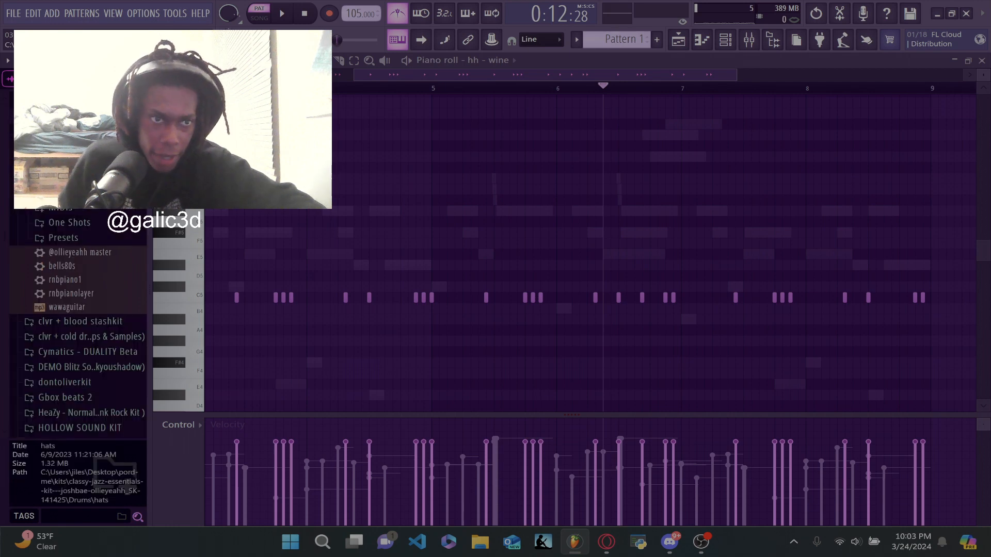
click(78, 162)
click(78, 147)
click(96, 232)
click(105, 272)
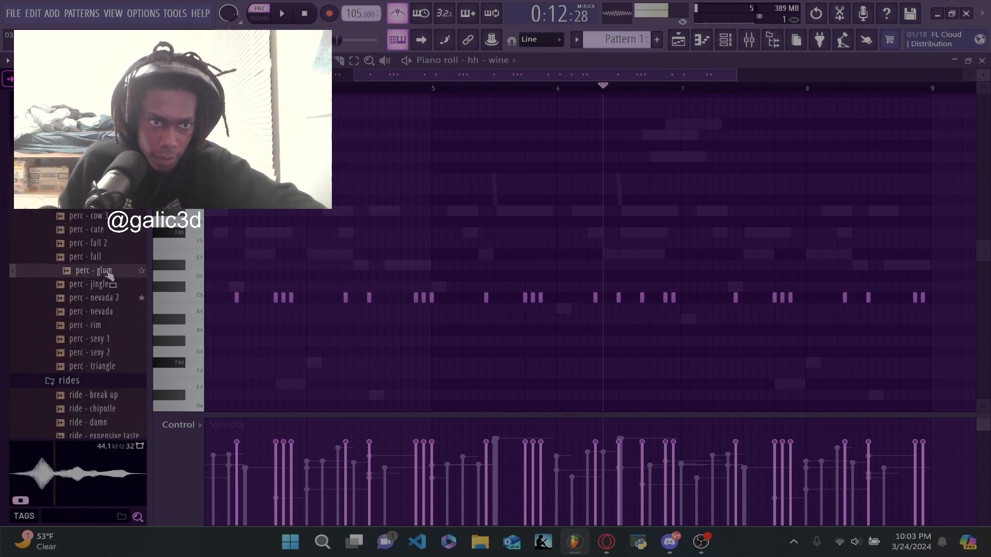
- Add the perc - cute sample as a channel below hh - wine and randomize the levels of its notes
click(100, 230)
click(727, 41)
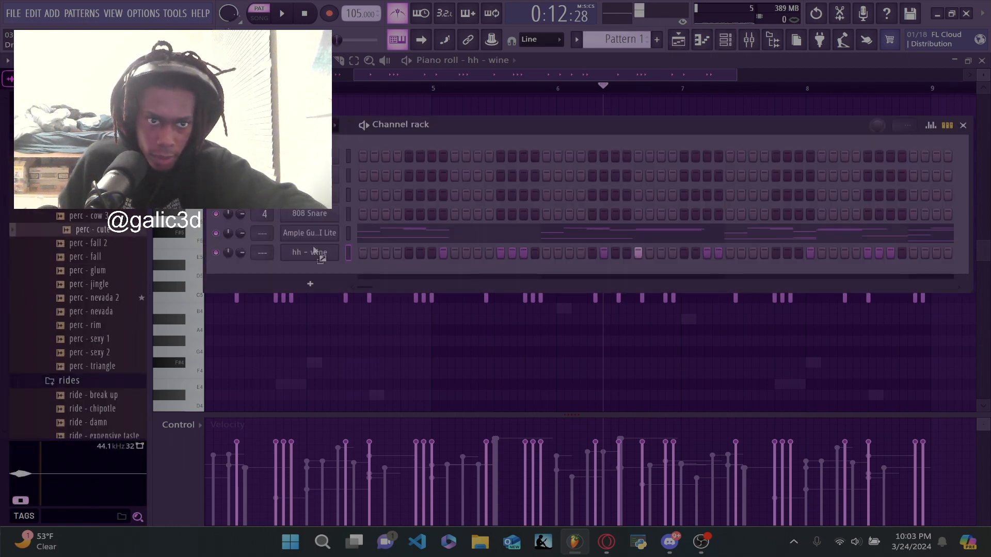
drag(313, 248, 327, 274)
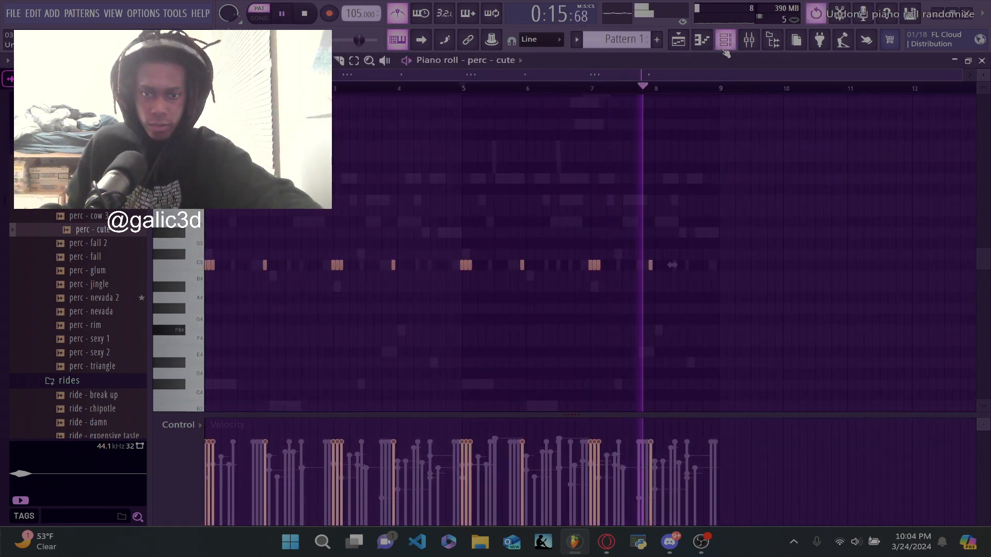
key(alt+r)
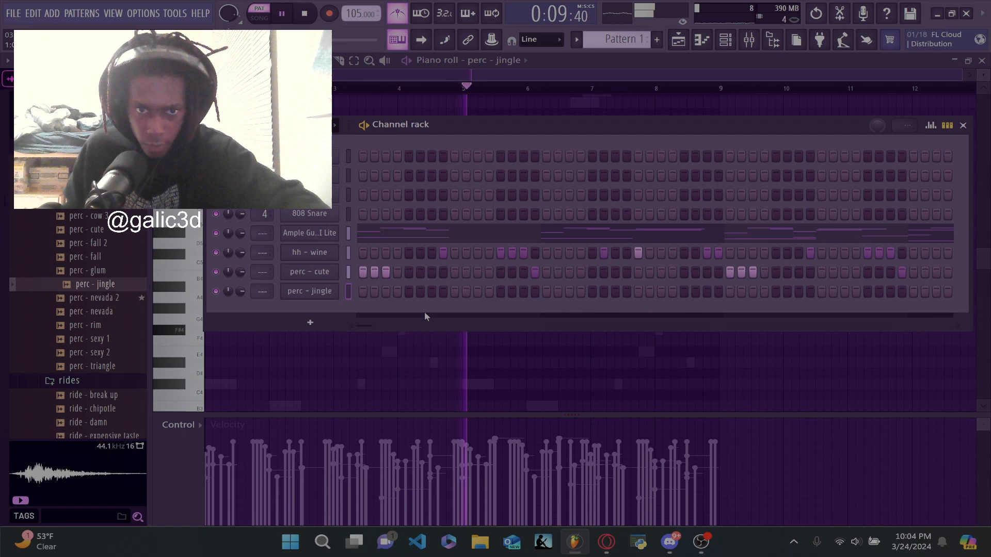
- Add the ZENOLOGY synth as a new channel
click(287, 321)
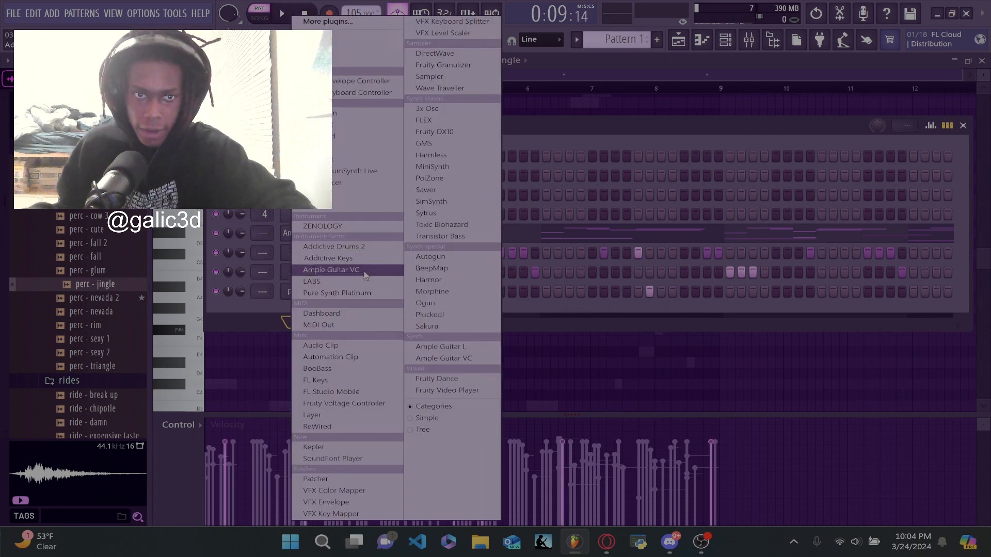
click(374, 227)
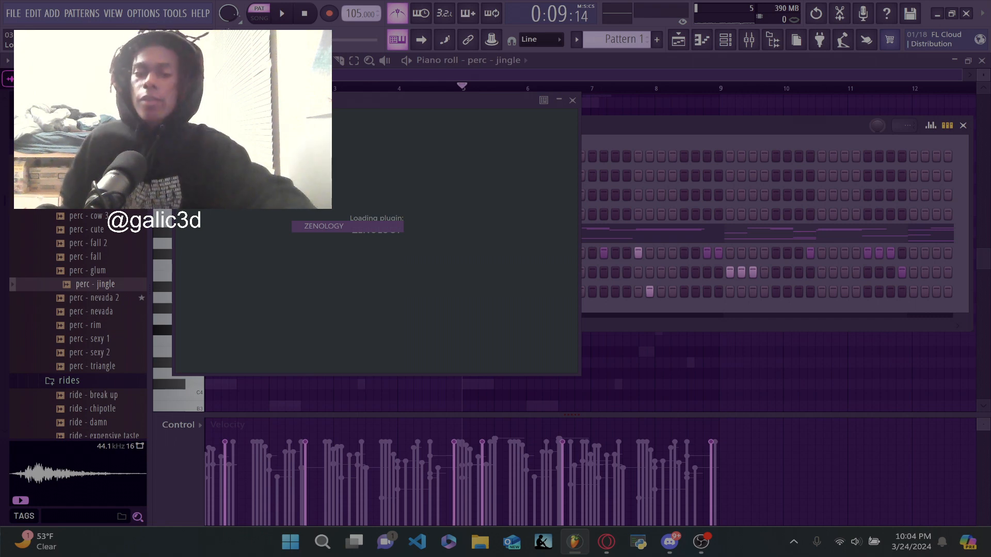
- Switch to the browser with the TLC - No Scrubs video, check the OBS recording window, and return to FL Studio
click(606, 542)
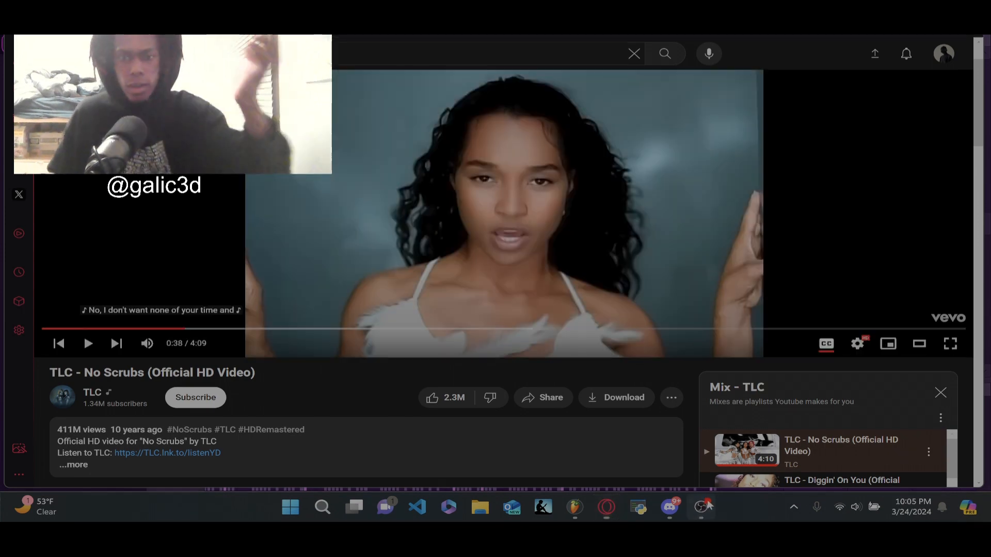
click(707, 506)
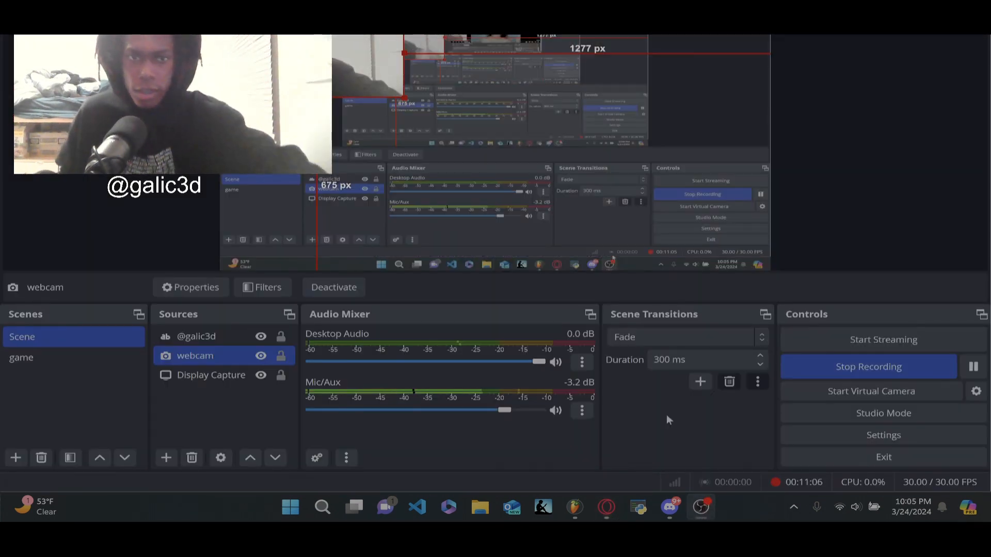
click(579, 543)
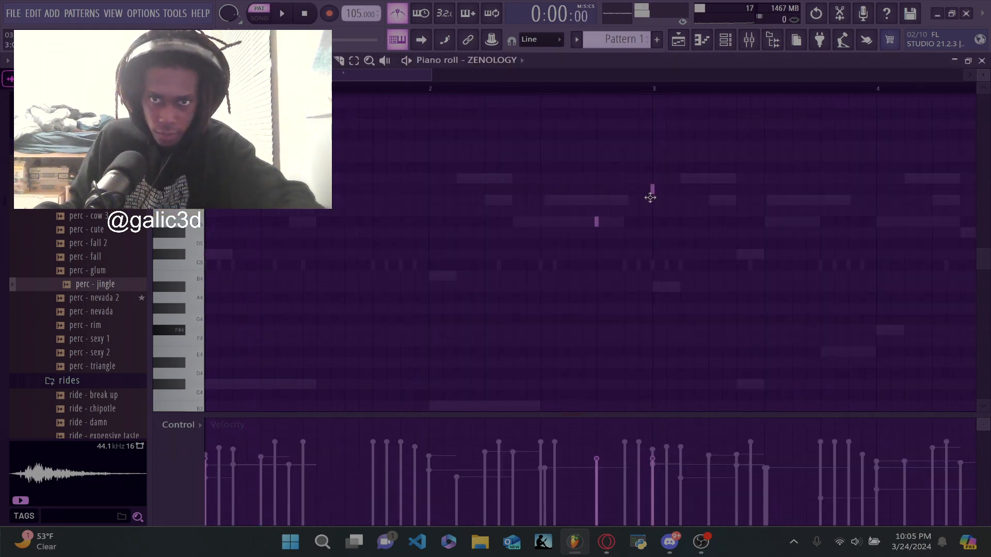
- Play back the ZENOLOGY melody in the piano roll and review it across the full eight bars
key(space)
ctrl+scroll(646, 200, down, 3)
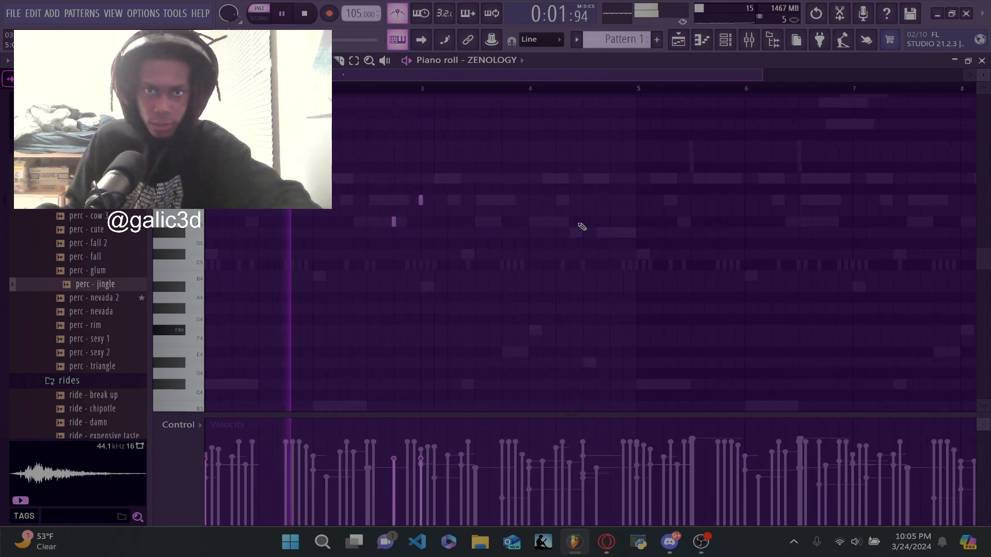
ctrl+scroll(581, 227, down, 1)
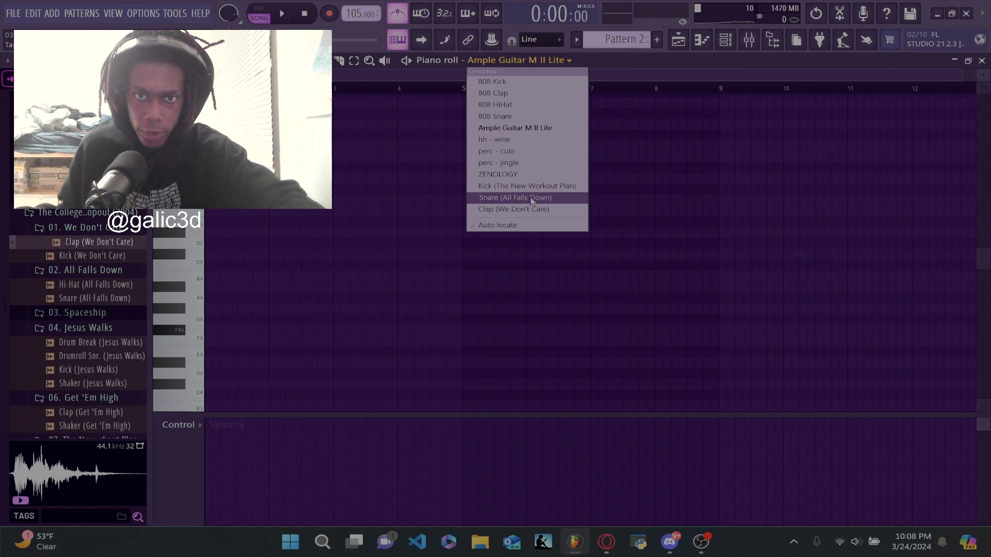
click(531, 197)
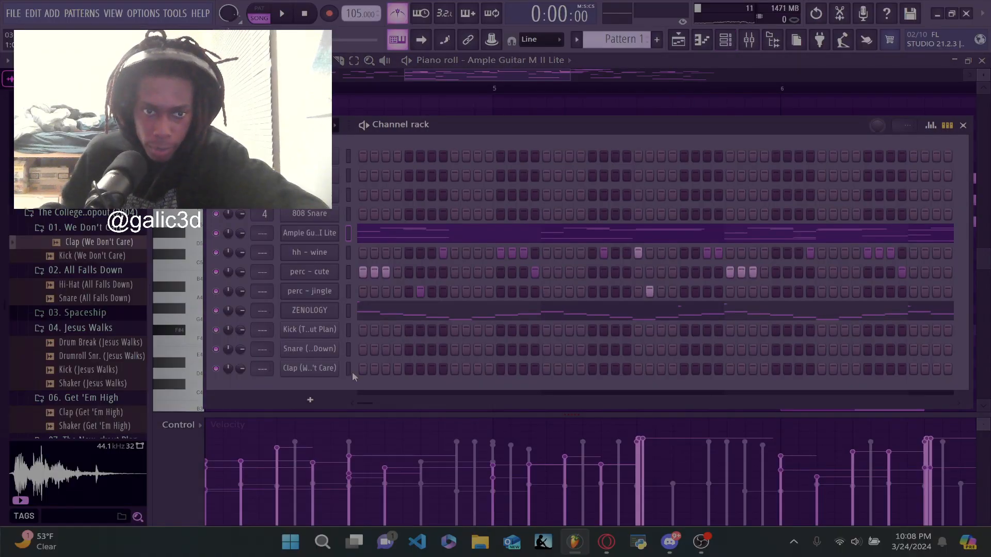
- Program kick hits on steps 1, 3, 8, 9 and 11 and a snare hit on step 5, checking the groove with playback
click(387, 330)
key(space)
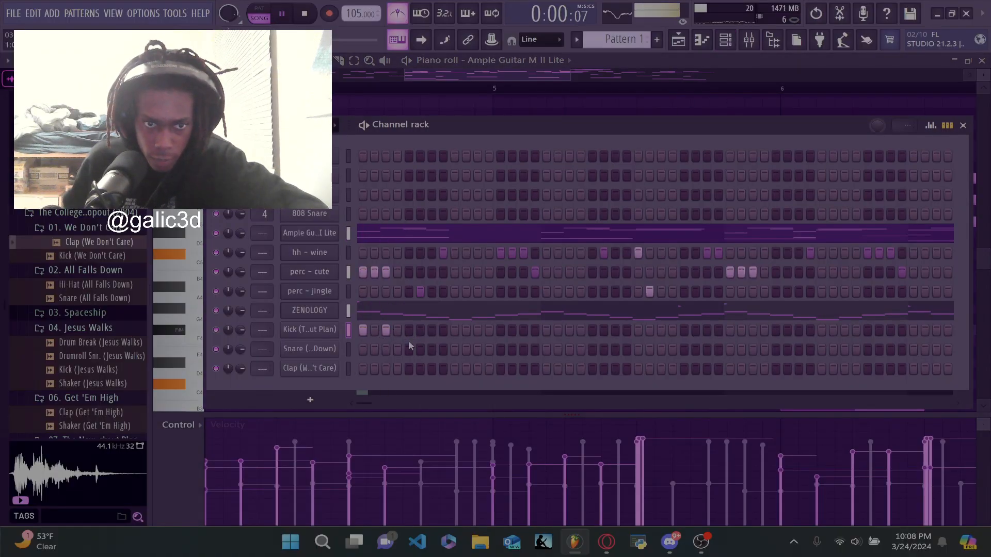
click(409, 350)
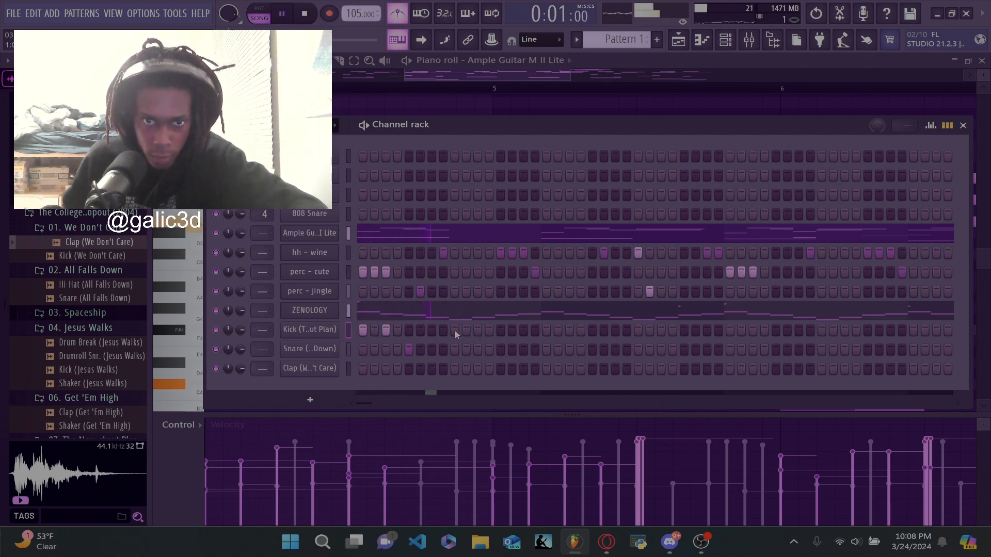
click(455, 330)
click(477, 330)
key(space)
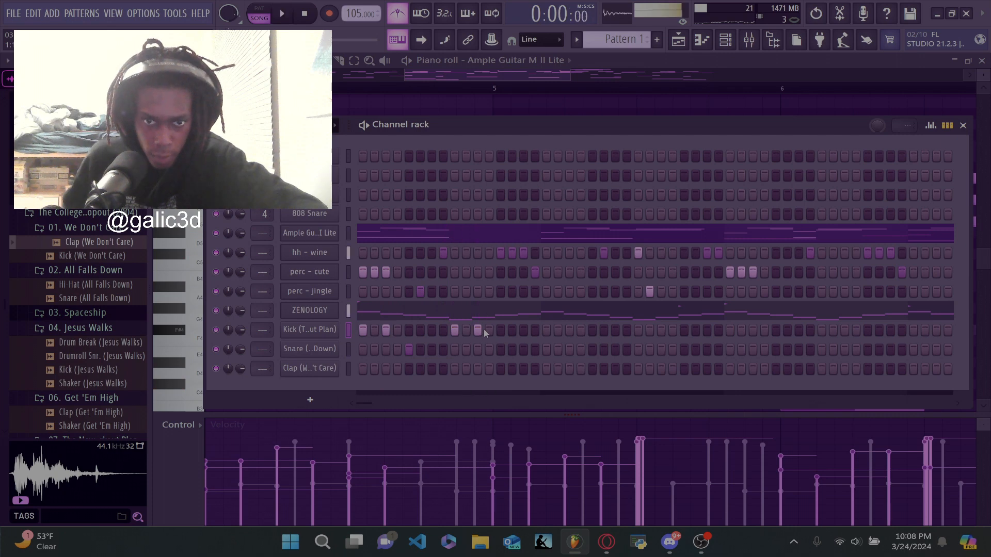
click(443, 329)
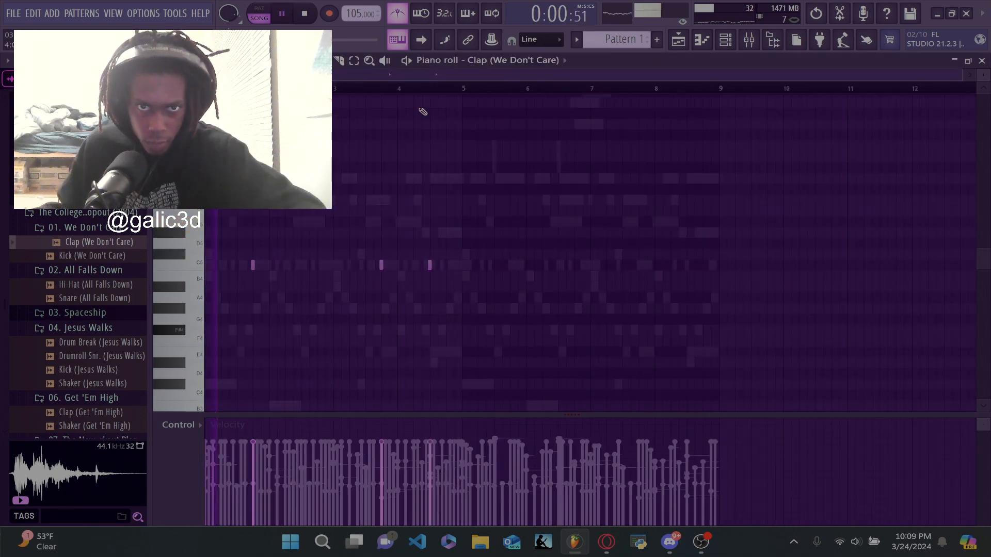
- Move playback to around bar 4 and add a C5 clap note late in that bar of the Clap (We Don't Care) channel
click(415, 96)
click(406, 89)
scroll(430, 238, up, 3)
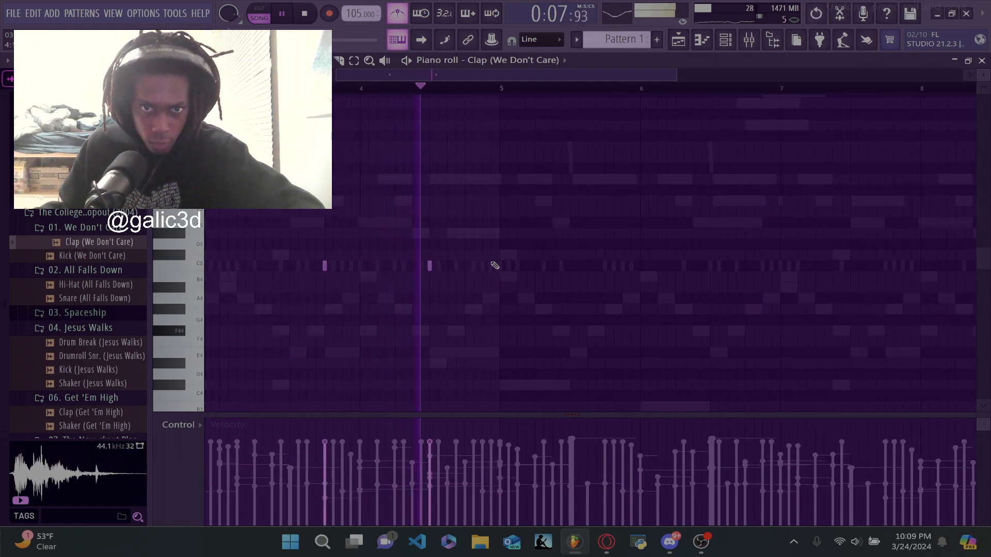
click(466, 267)
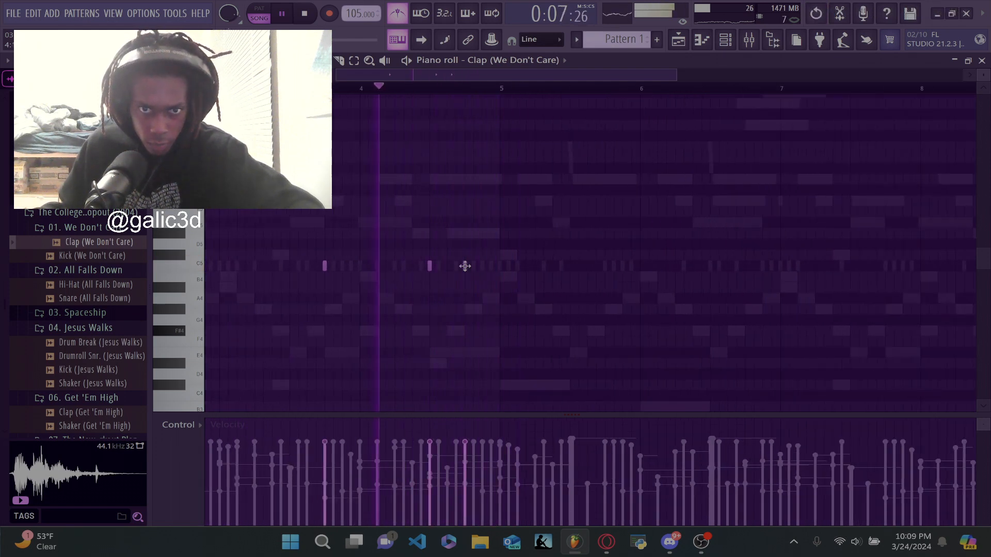
click(472, 266)
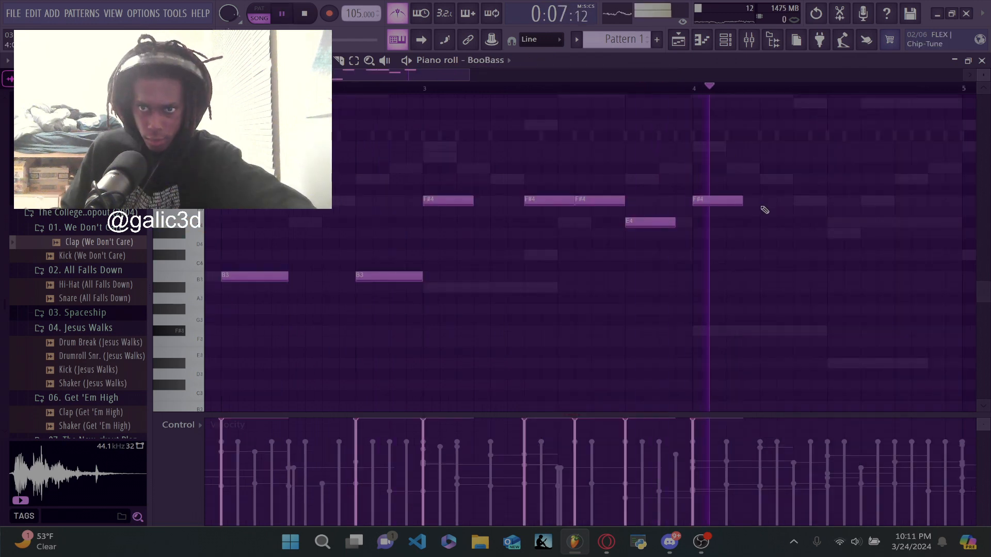
- Extend the BooBass line through bar 4 with two more back-to-back F#4 notes and a closing G#4 note
click(763, 202)
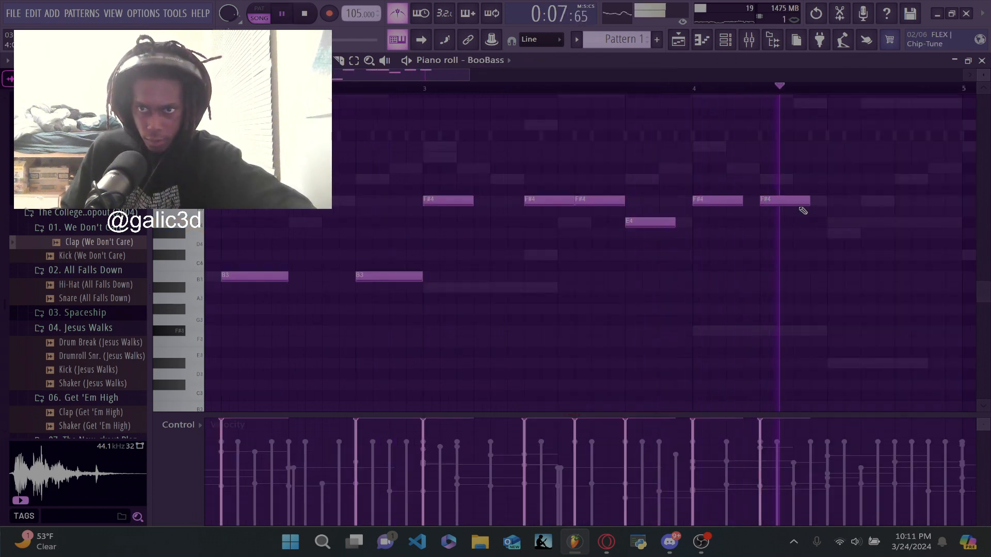
click(832, 201)
click(754, 206)
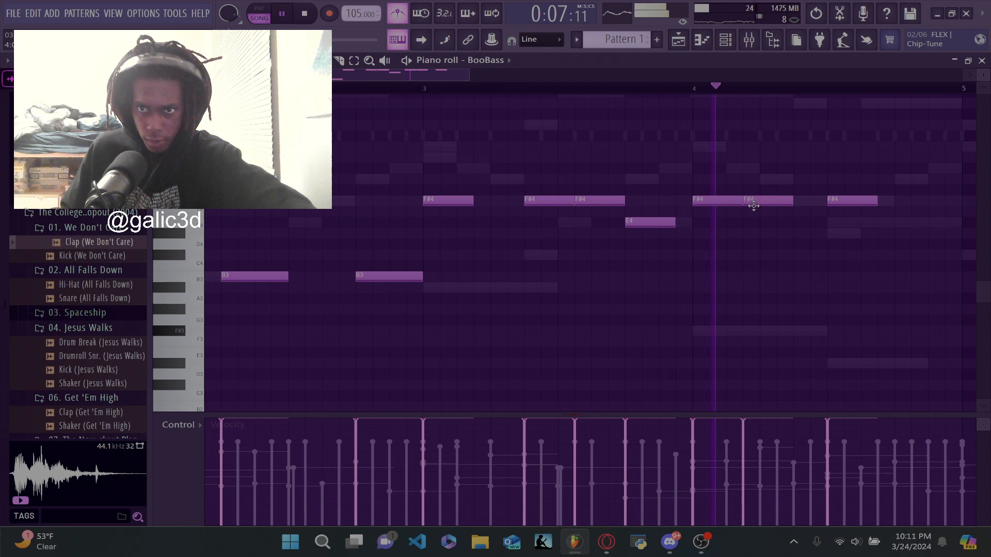
click(800, 203)
right_click(867, 201)
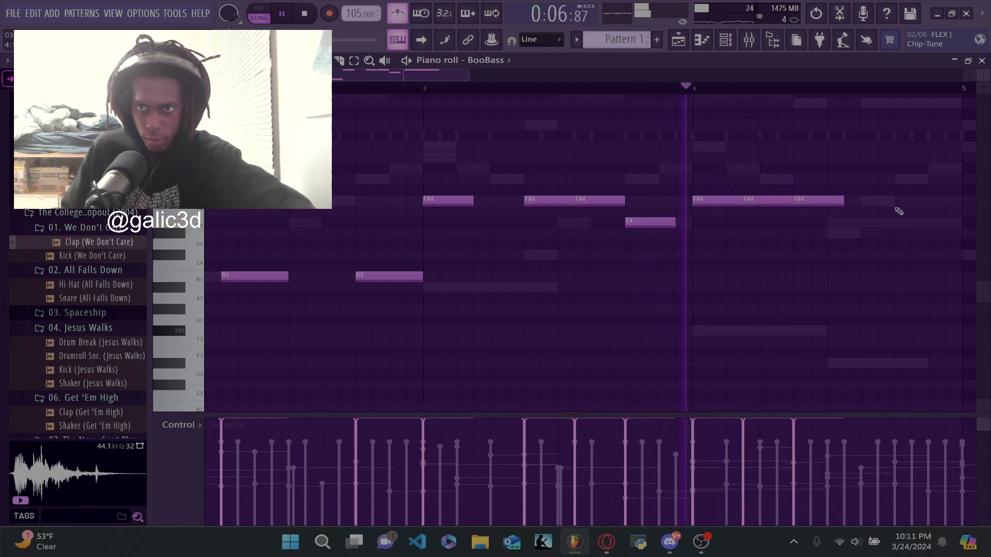
click(851, 178)
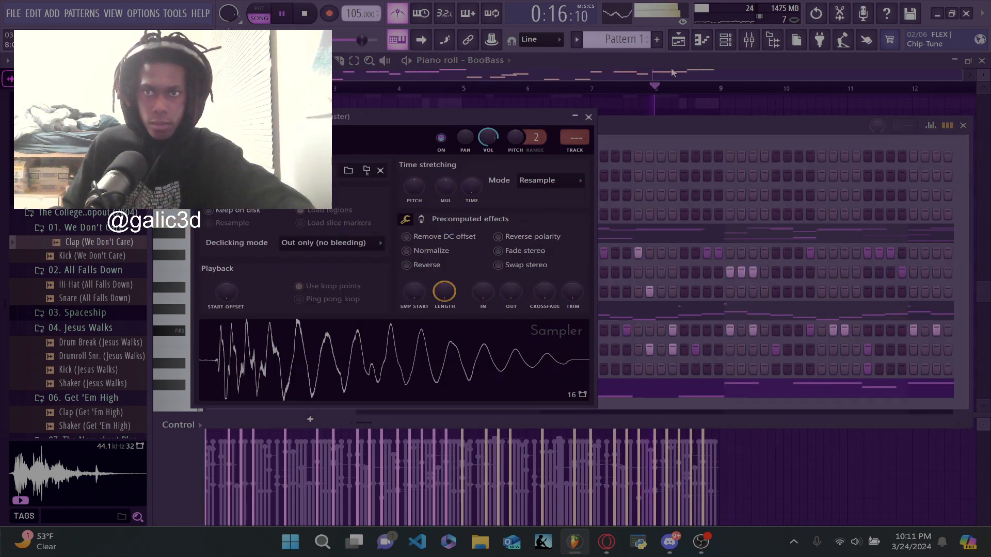
- Replace the BooBass instrument with Ample Bass P Lite II and play back its bass line
click(672, 73)
click(724, 40)
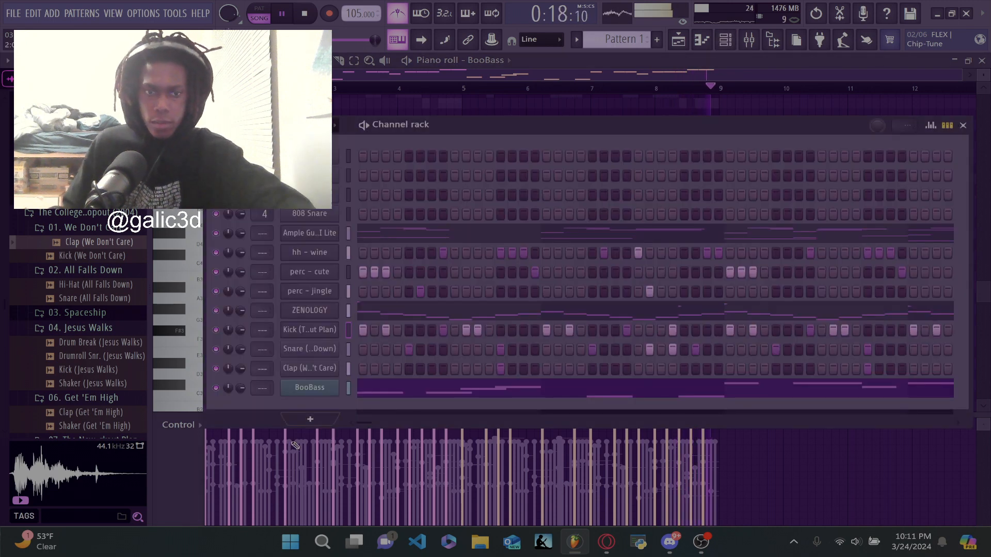
right_click(304, 391)
mouse_move(392, 452)
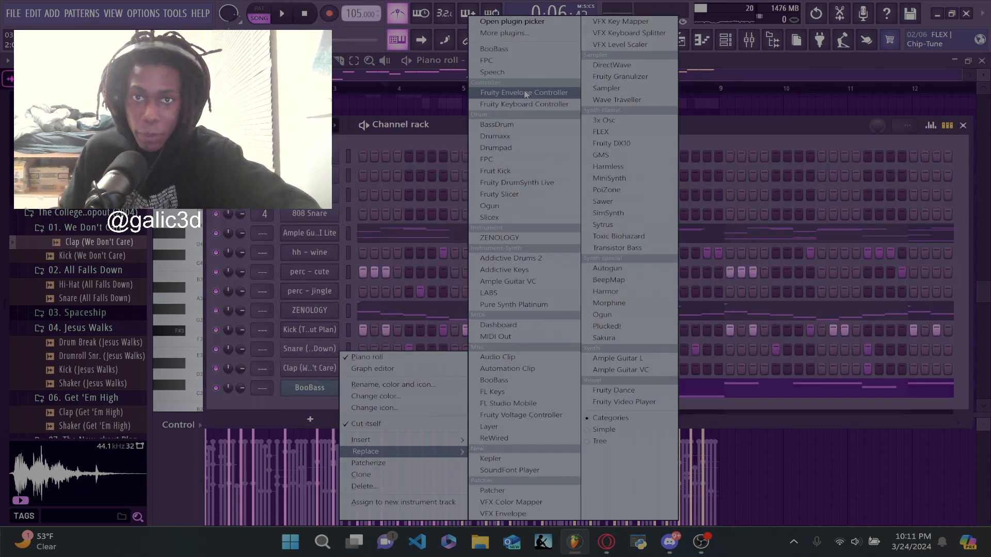
click(519, 33)
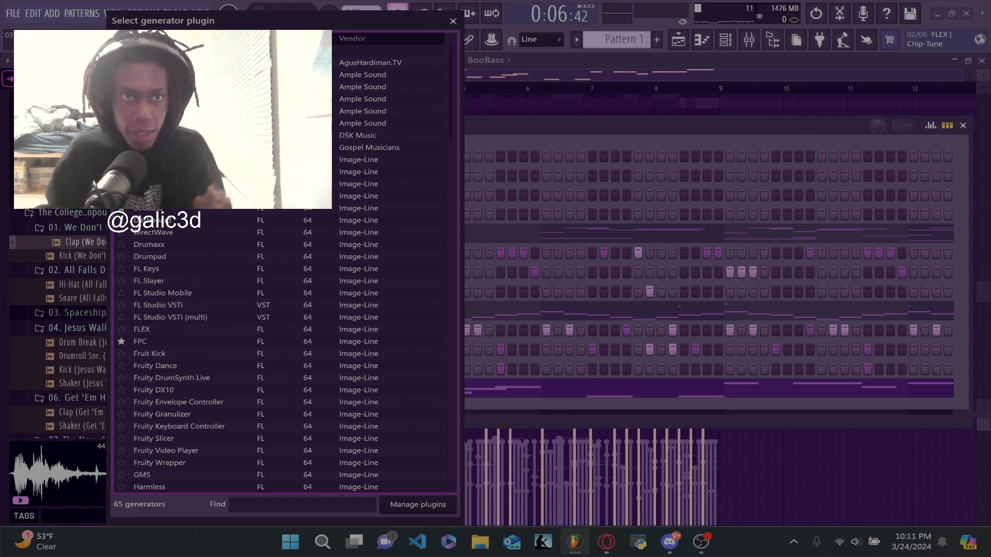
double_click(181, 75)
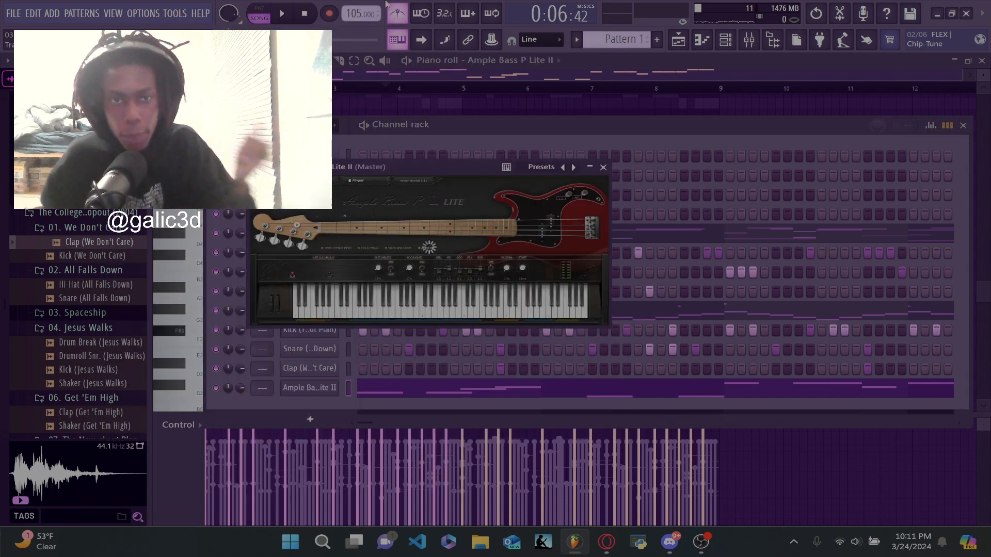
click(385, 75)
key(space)
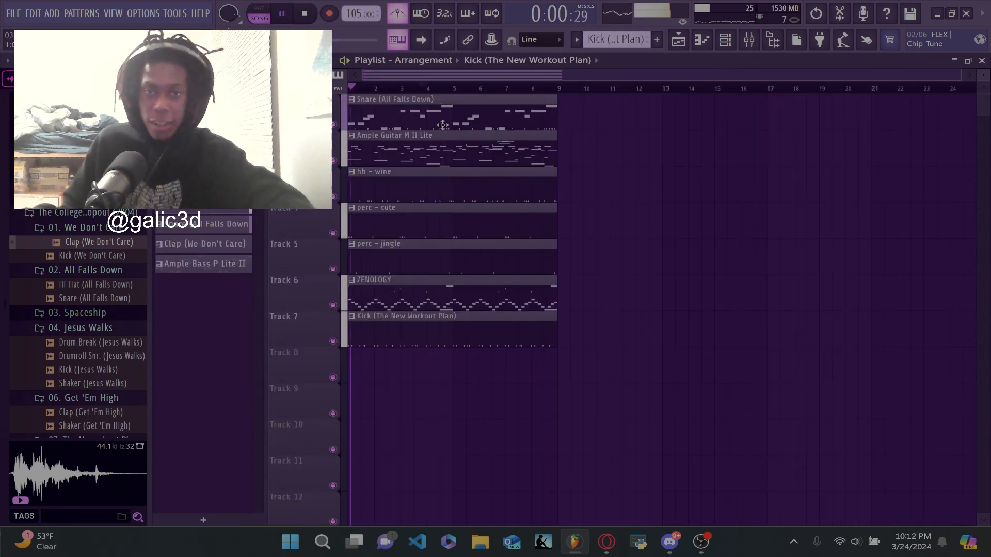
- Arrange the snare, clap and Ample Bass P Lite II clips on separate playlist tracks below the kick while the song plays
drag(443, 124, 426, 356)
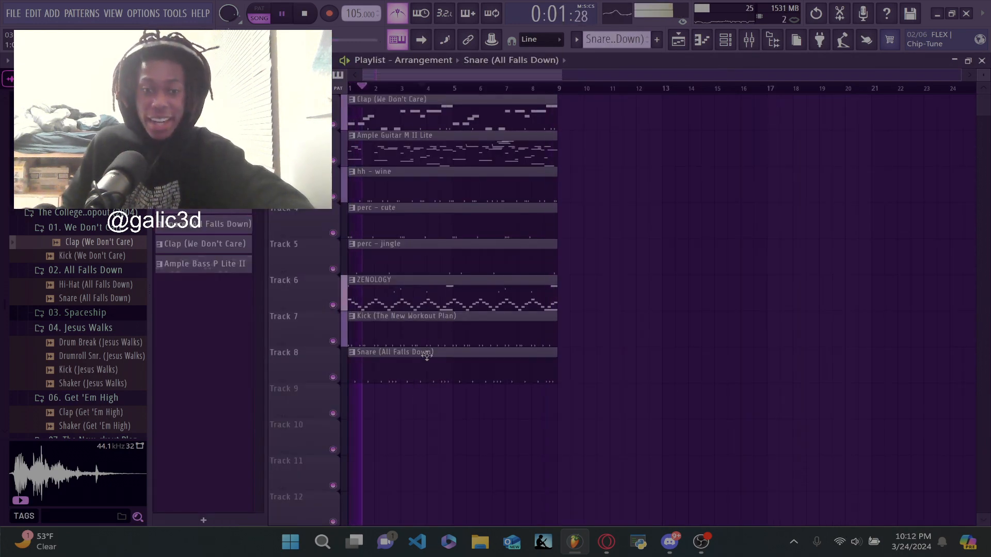
drag(433, 112, 406, 403)
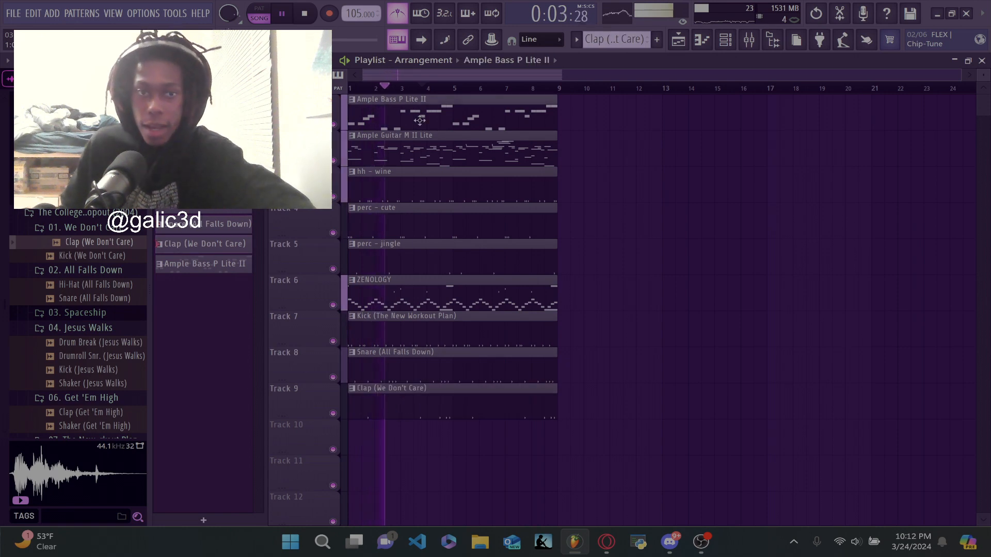
drag(419, 120, 413, 408)
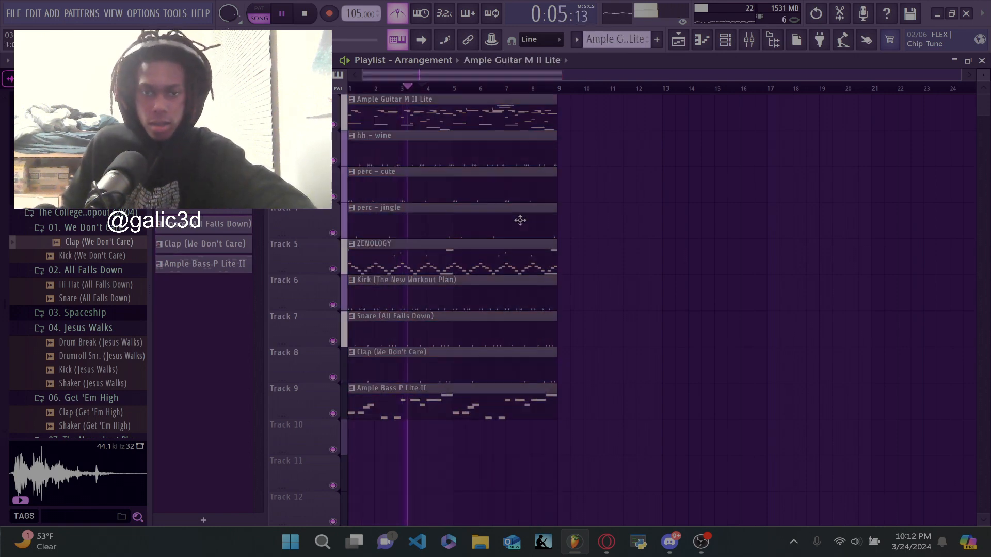
key(space)
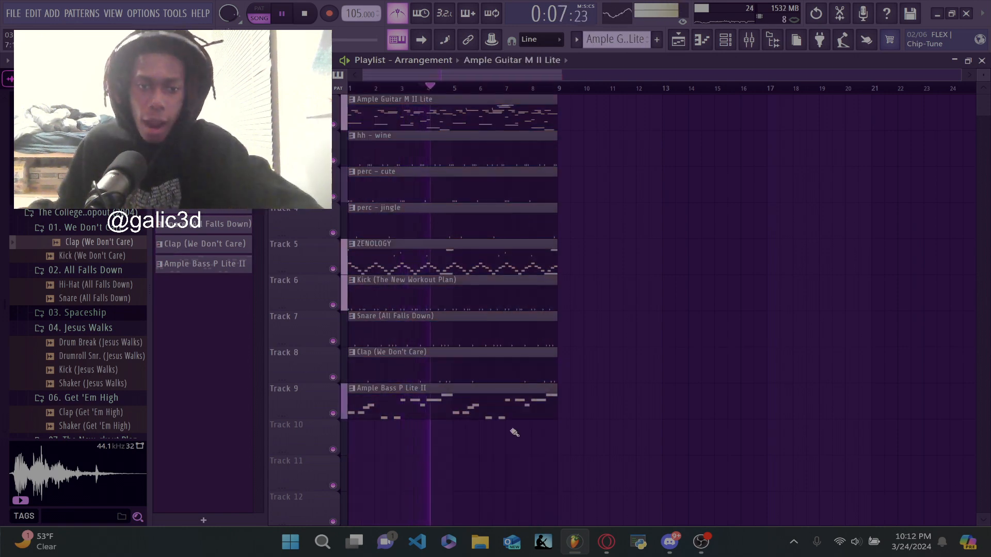
- Open the Ample Bass P Lite II clip in the piano roll and transpose its notes down one octave
click(461, 411)
double_click(461, 412)
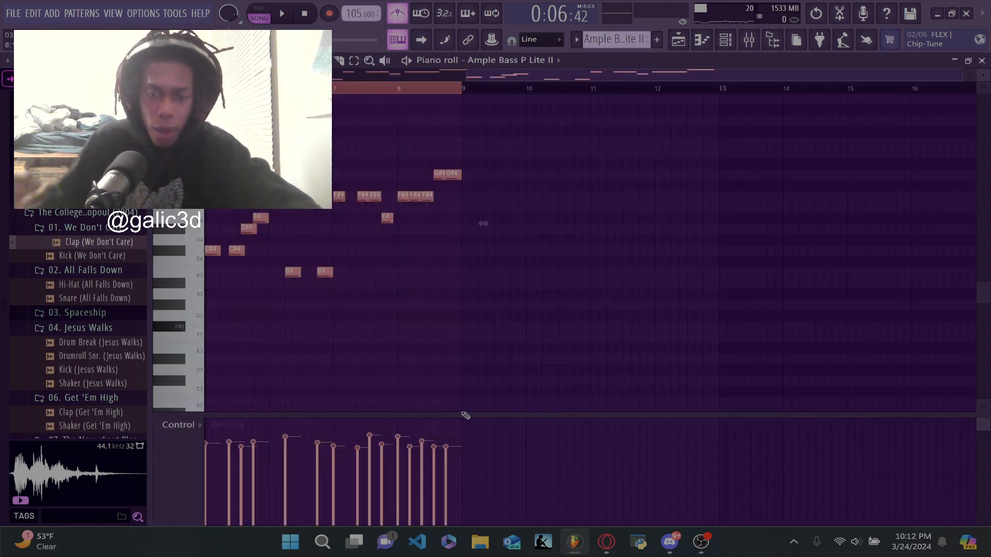
key(ctrl+Down)
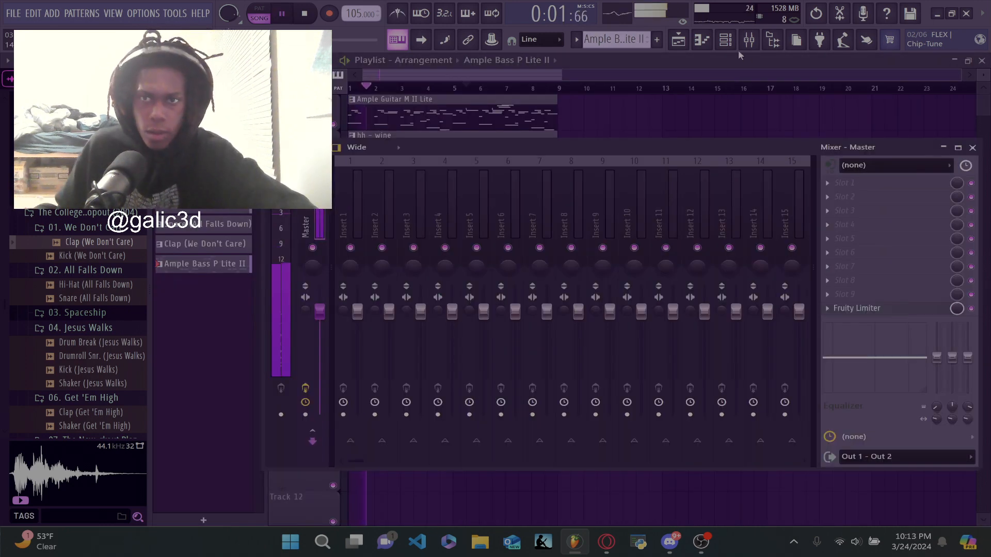
- Route the bass to mixer track 3, the snare and clap to track 4, and perc - jingle to track 5, and assign perc - cute
click(725, 40)
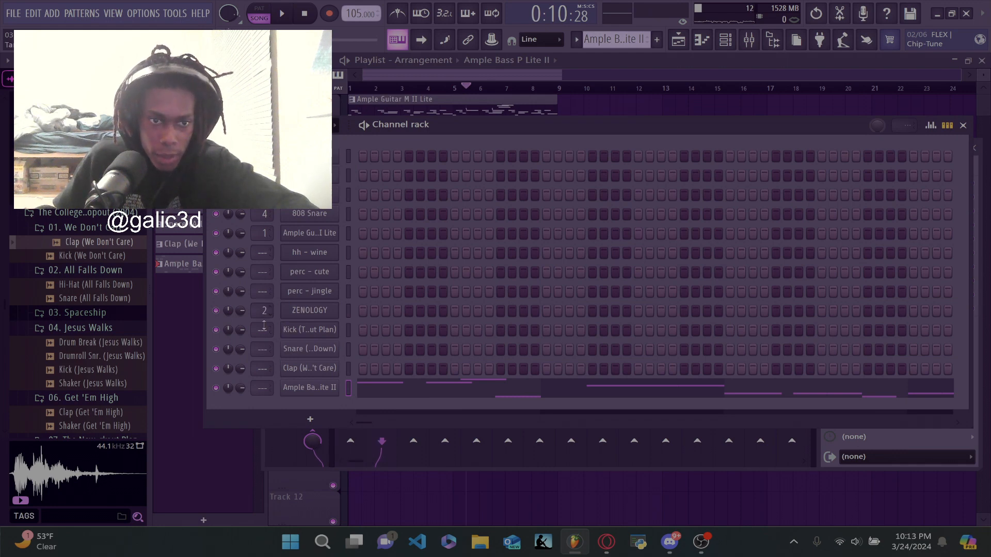
click(376, 451)
click(262, 389)
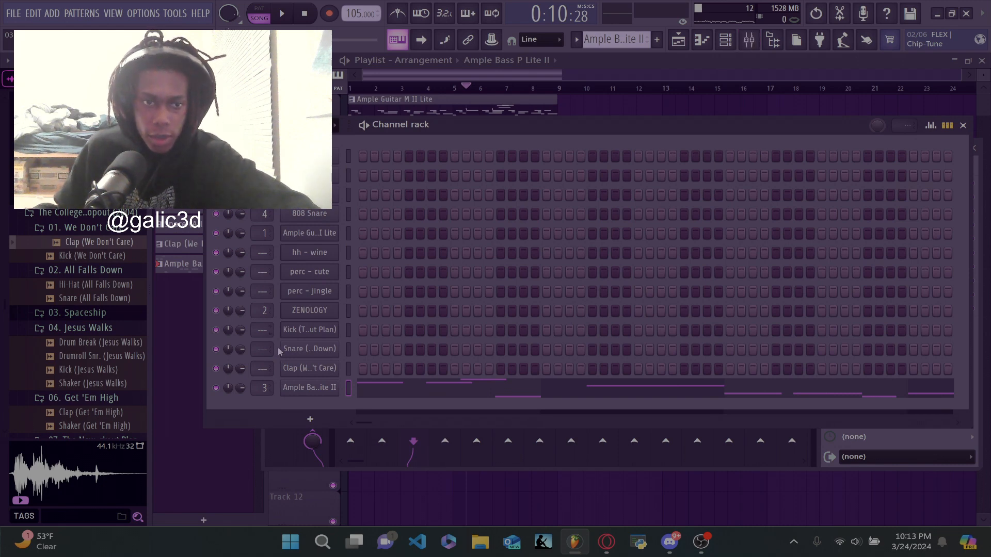
drag(263, 350, 263, 339)
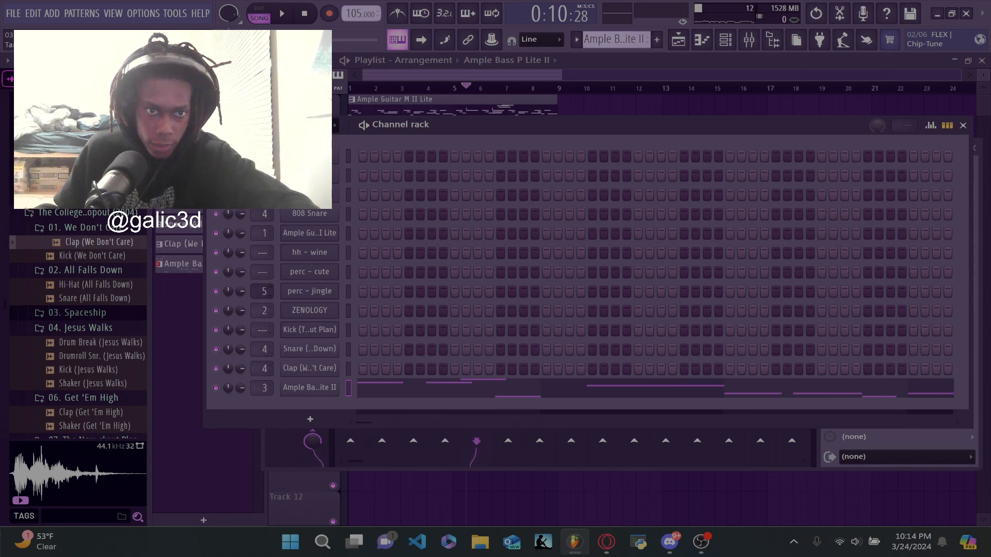
drag(266, 279, 265, 248)
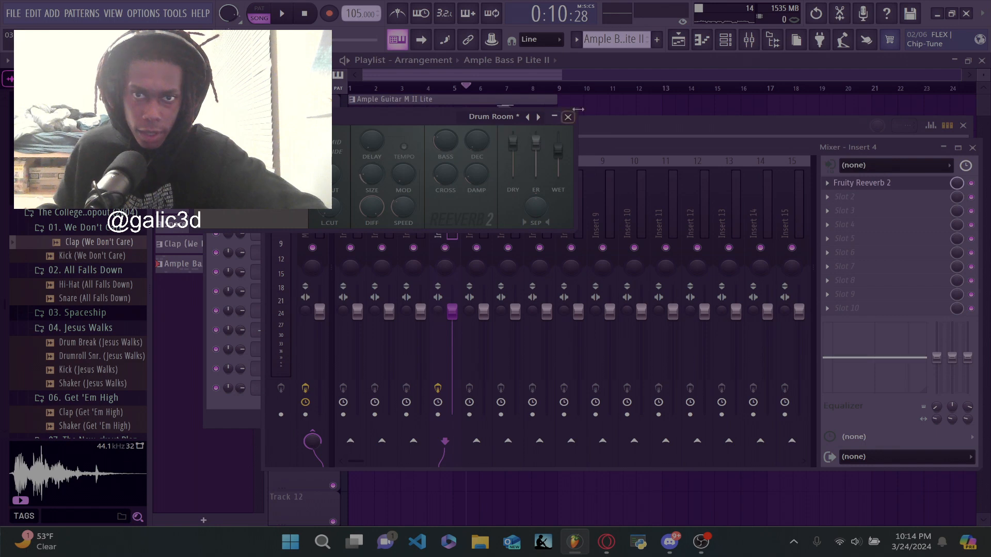
- Close the Fruity Reeverb 2 settings on Insert 4 and play the song to hear the mix
click(568, 117)
key(space)
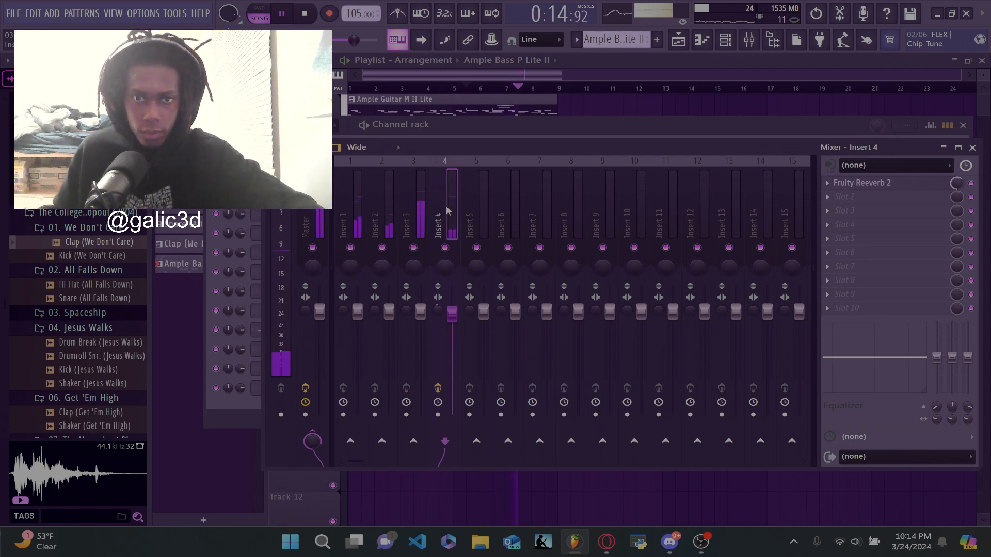
click(419, 211)
click(872, 196)
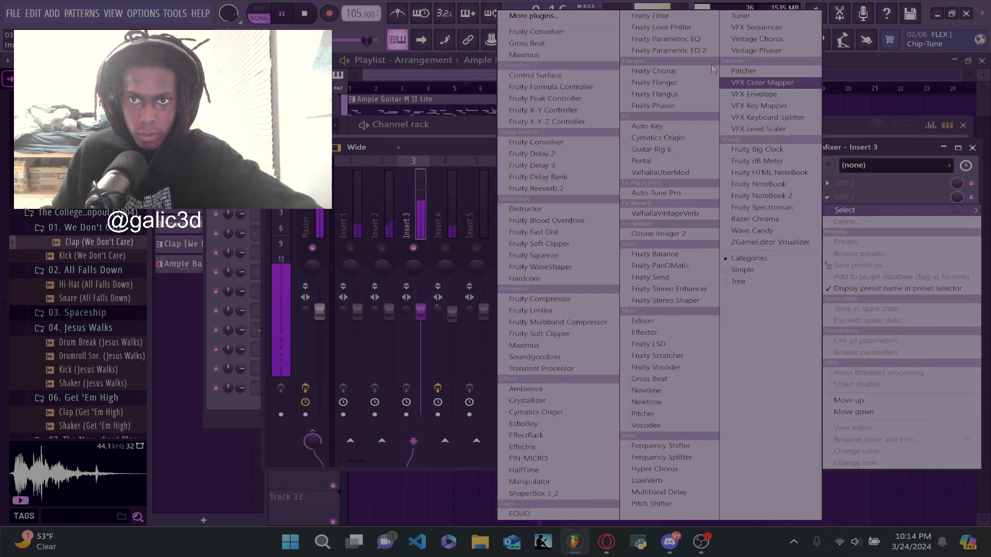
click(382, 202)
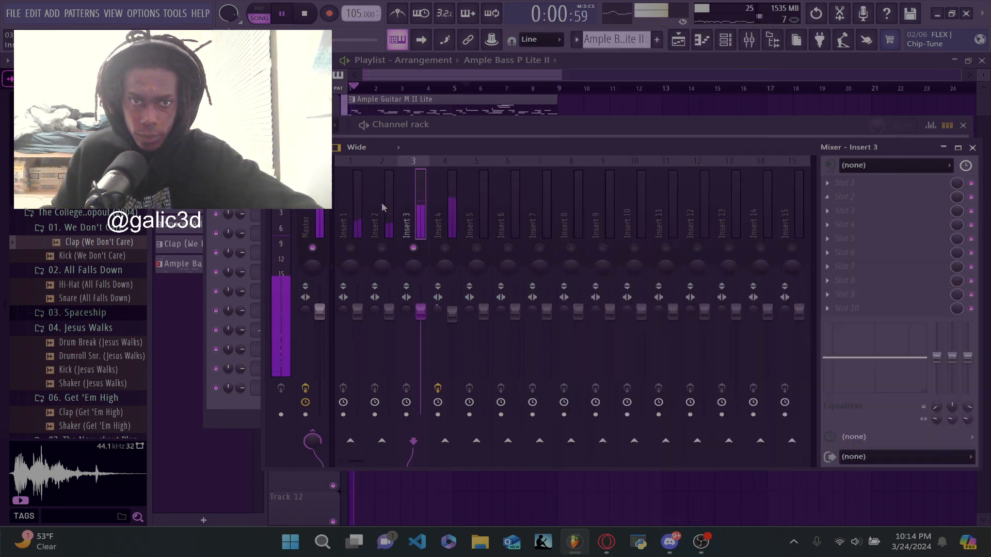
- Add Fruity Parametric EQ 2 to the first effect slot of Insert 2
click(382, 202)
click(843, 185)
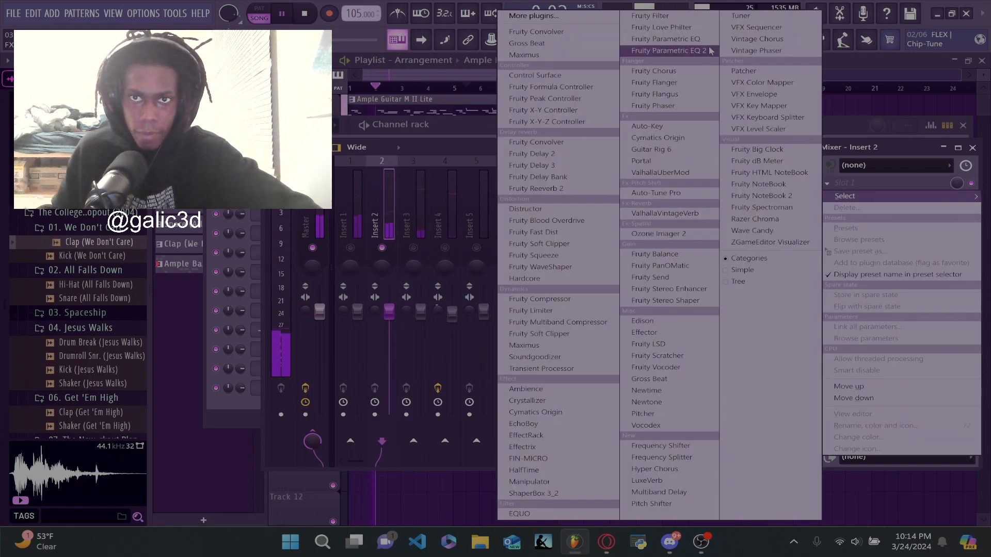
click(702, 51)
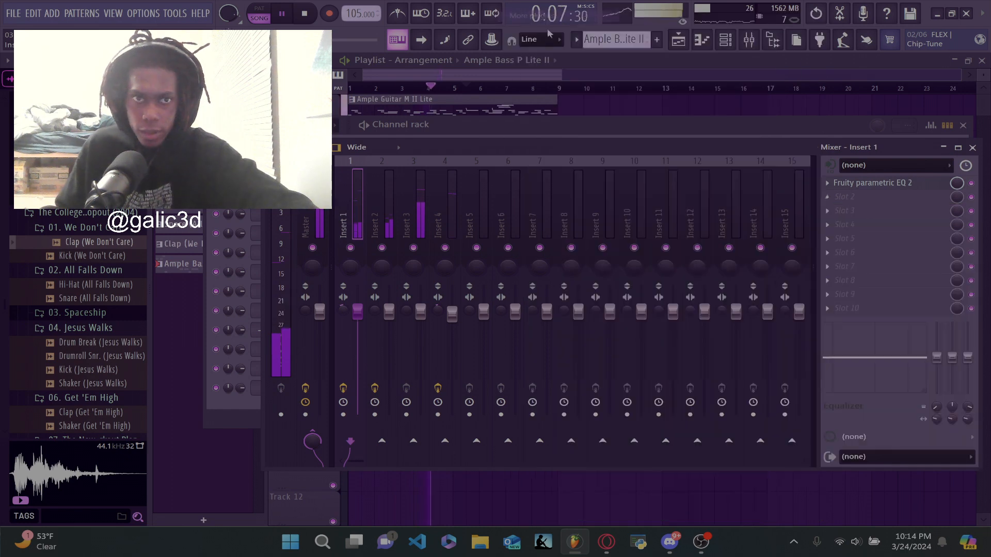
- Add Fruity Reeverb 2 after the EQ on Insert 1, using The Venue preset with a lowered wet level
click(533, 15)
double_click(232, 75)
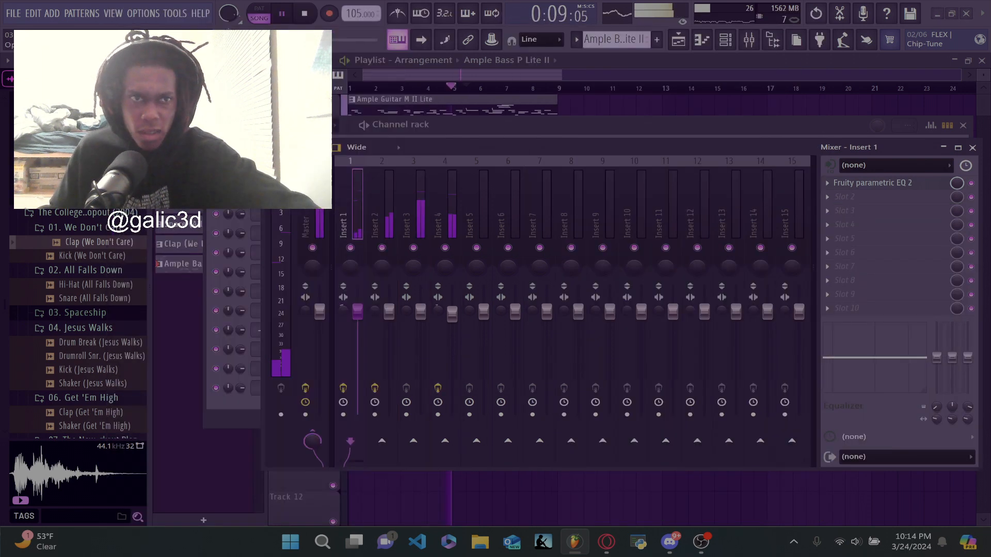
click(595, 168)
click(595, 168)
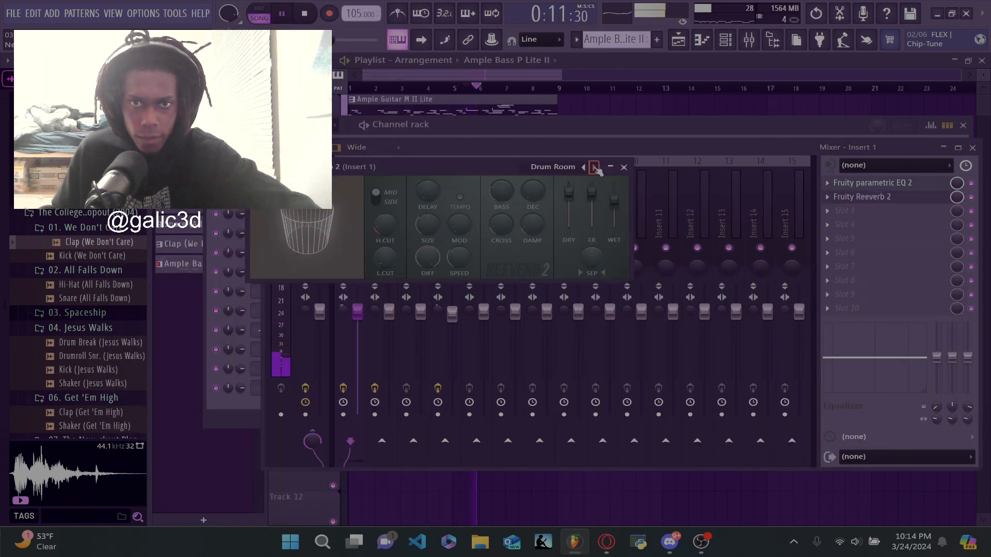
click(595, 167)
click(595, 167)
click(595, 167)
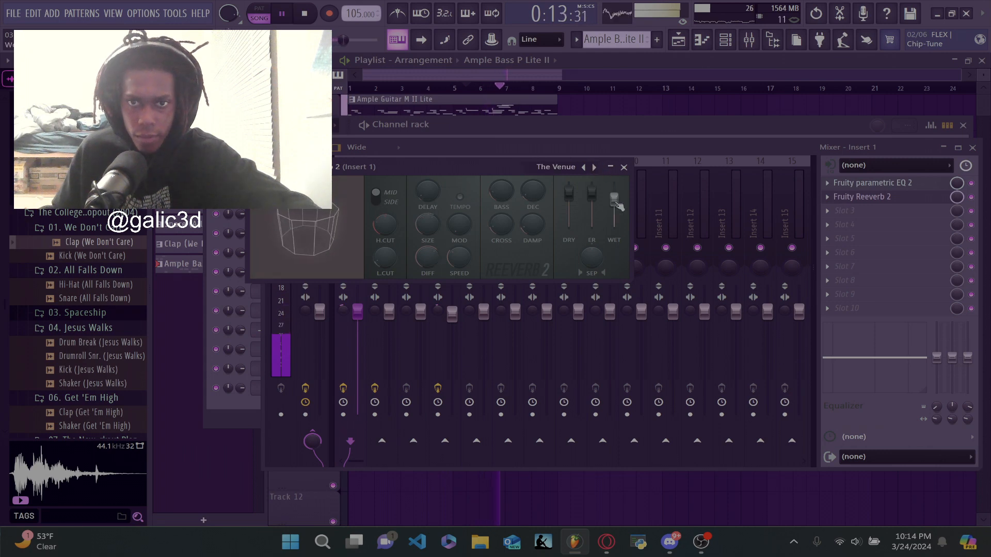
drag(615, 198, 615, 213)
click(623, 167)
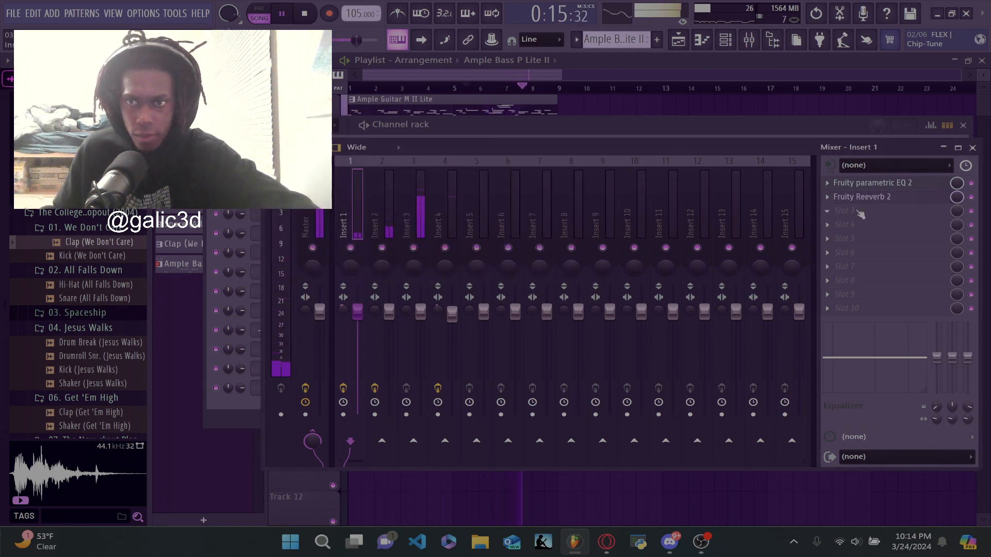
- Return to the playlist and duplicate all clips on tracks 1 to 9 so they repeat from bar 9 to bar 17
key(F5)
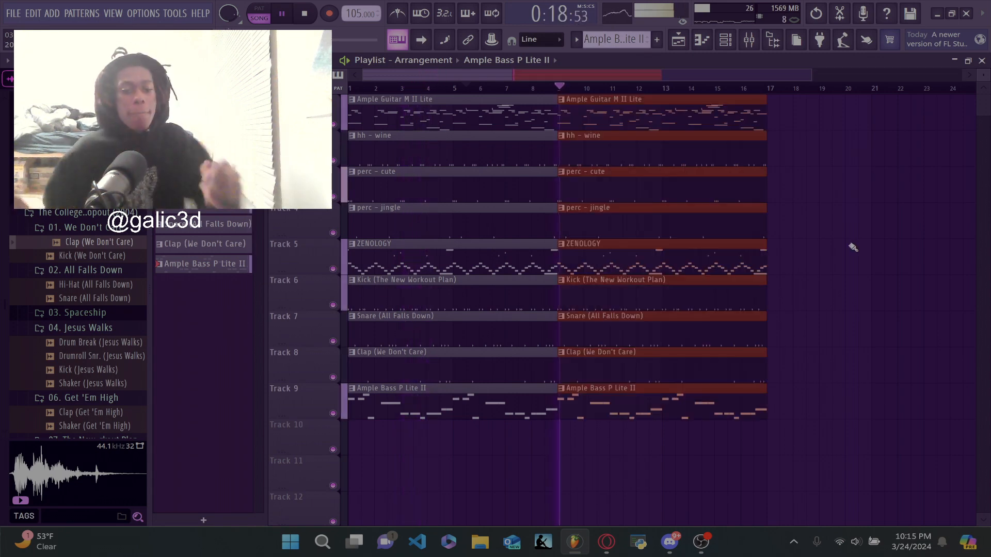
- Switch to OBS Studio
click(700, 541)
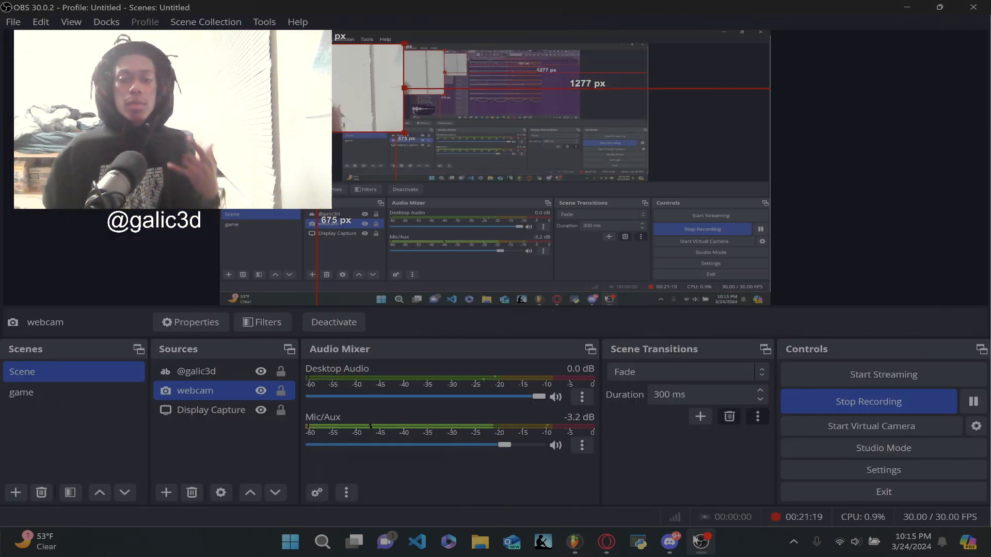